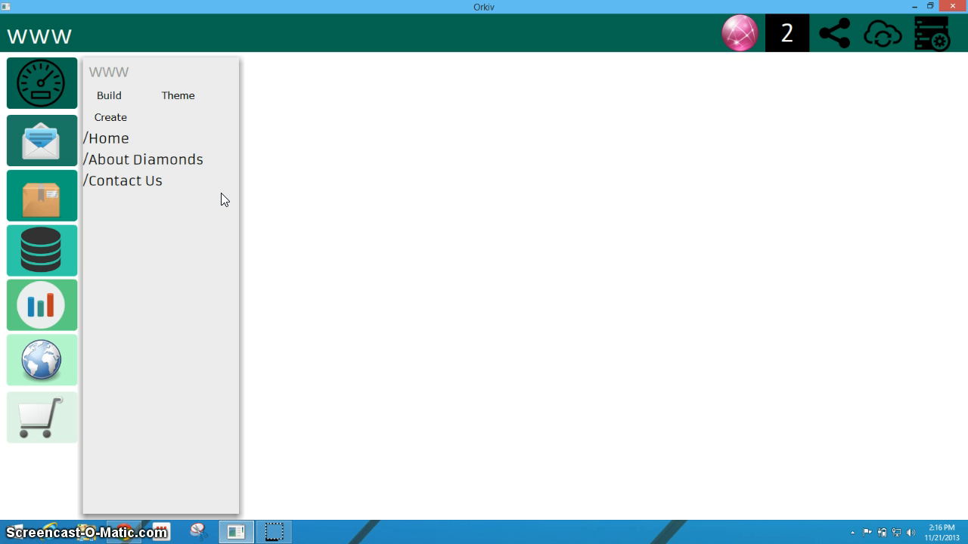
Build the website and look through the generated home page down to the newsletter sign-up.
{"action": "left_click", "coordinate": [113, 94]}
{"action": "left_click", "coordinate": [476, 280]}
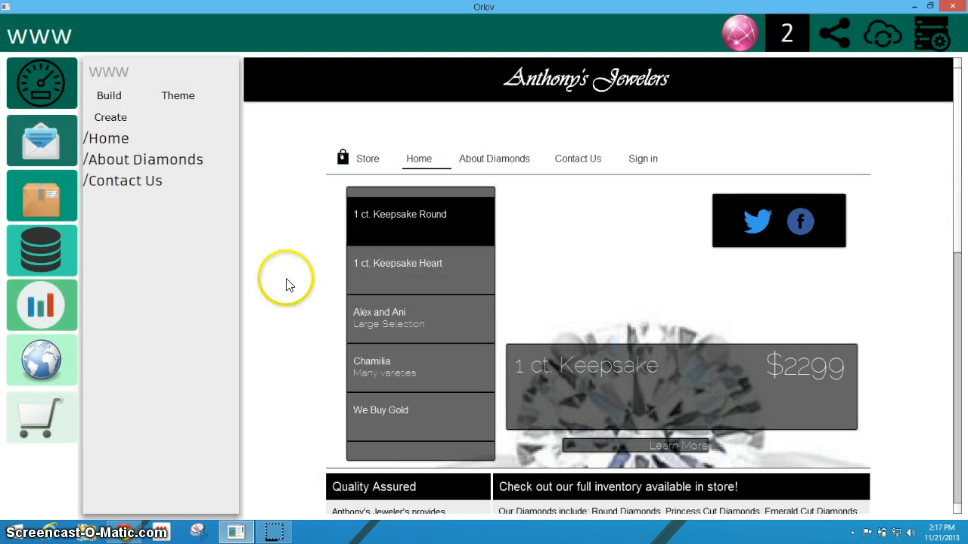
{"action": "scroll", "coordinate": [562, 279], "scroll_direction": "down", "scroll_amount": 7}
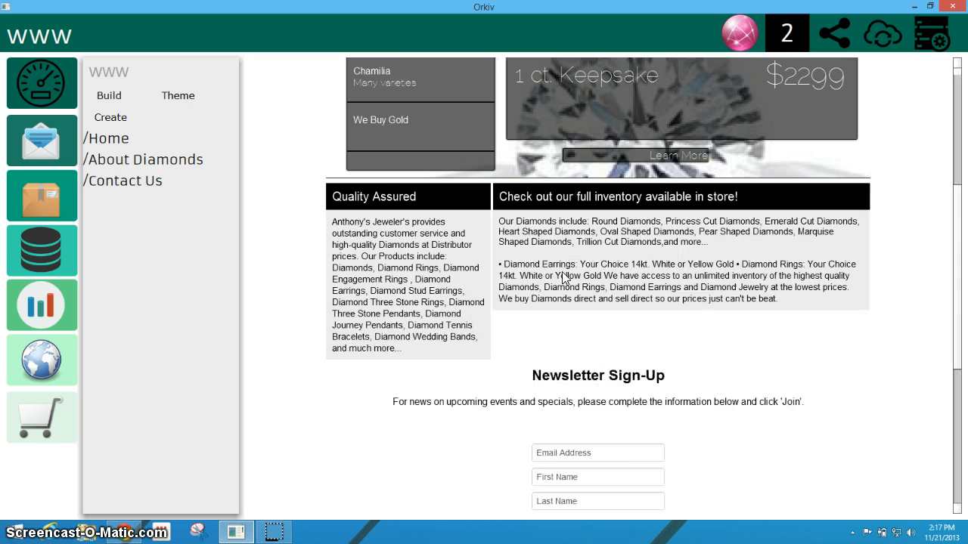
{"action": "scroll", "coordinate": [561, 279], "scroll_direction": "up", "scroll_amount": 1}
{"action": "scroll", "coordinate": [562, 278], "scroll_direction": "up", "scroll_amount": 6}
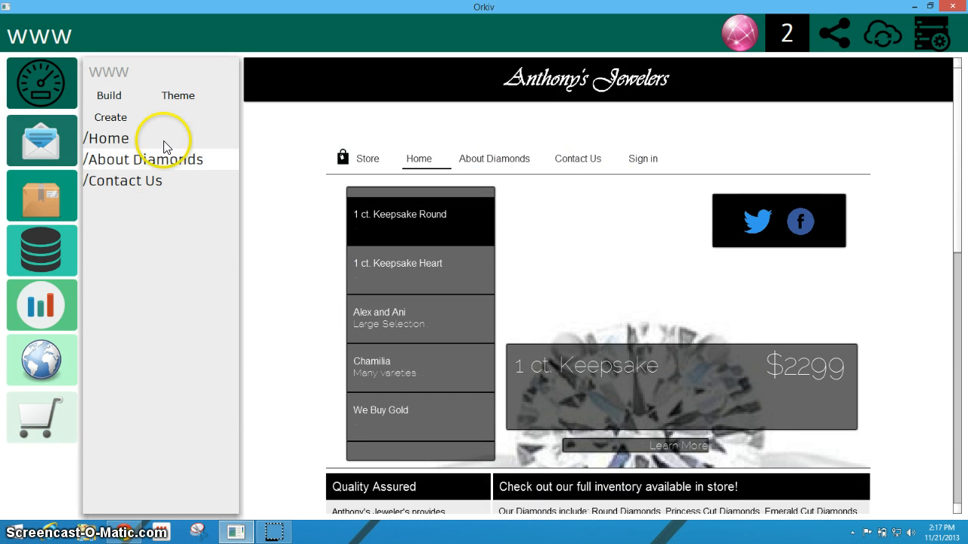
Apply the Precision theme and try bar color #947f7f with font color #804d4d.
{"action": "left_click", "coordinate": [175, 97]}
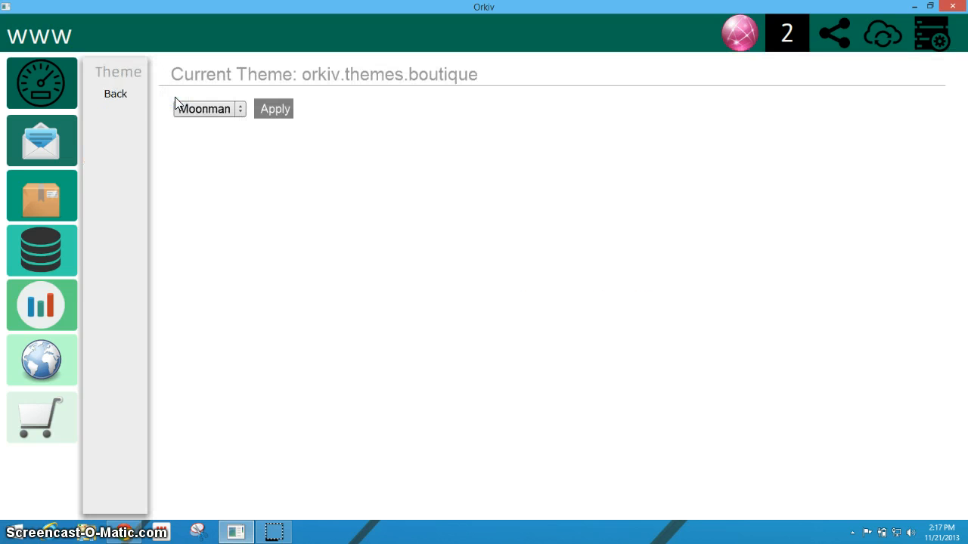
{"action": "left_click", "coordinate": [206, 111]}
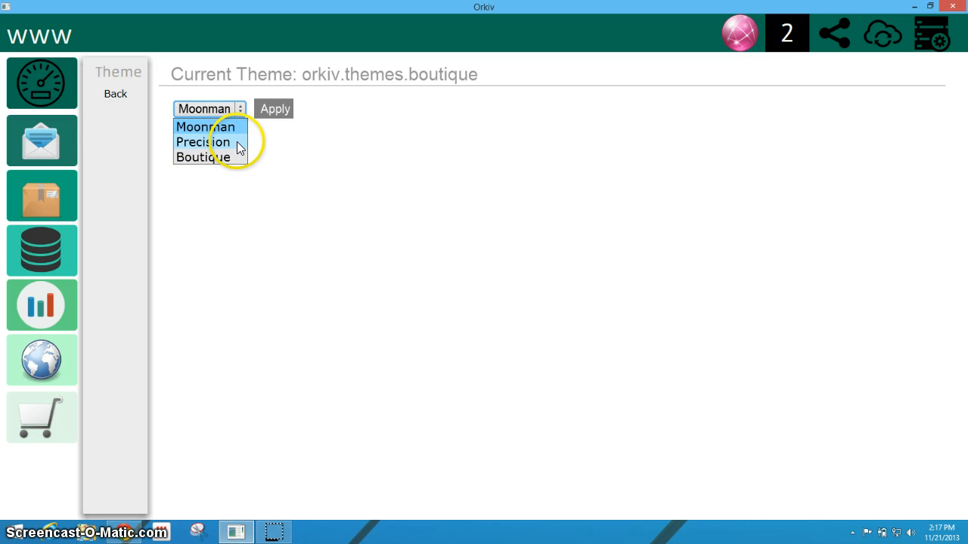
{"action": "left_click", "coordinate": [237, 143]}
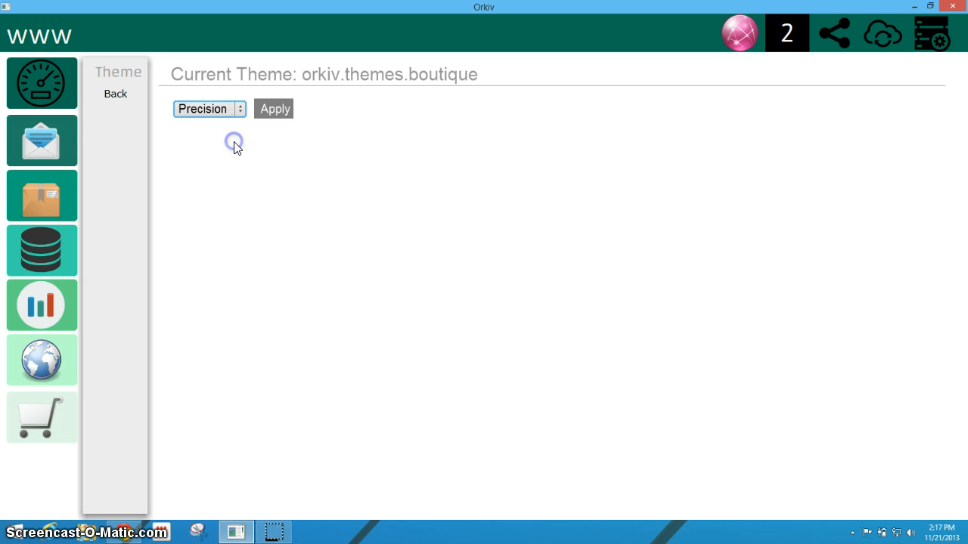
{"action": "left_click", "coordinate": [276, 111]}
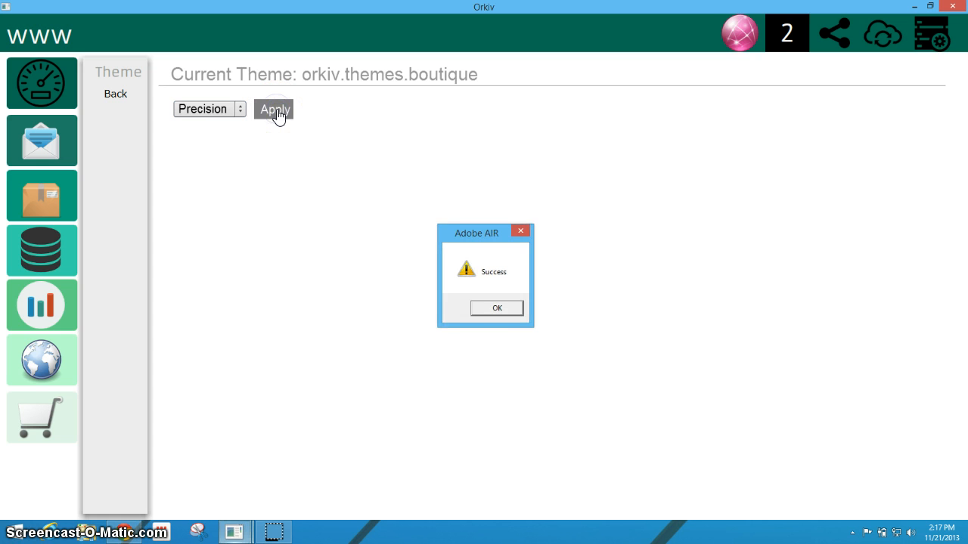
{"action": "left_click", "coordinate": [497, 310]}
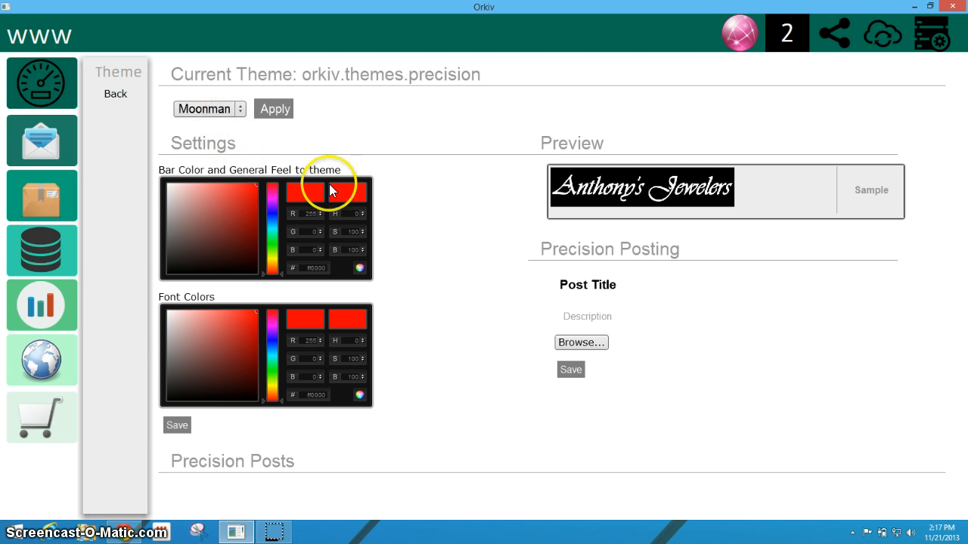
{"action": "mouse_move", "coordinate": [236, 222]}
{"action": "left_mouse_down"}
{"action": "mouse_move", "coordinate": [188, 198]}
{"action": "mouse_move", "coordinate": [180, 221]}
{"action": "left_mouse_up"}
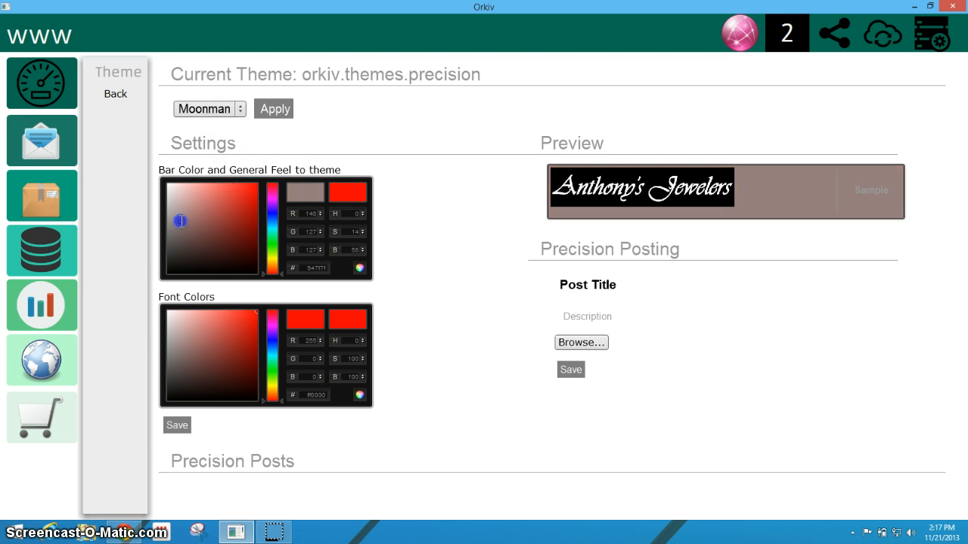
{"action": "left_click_drag", "start_coordinate": [184, 342], "coordinate": [200, 357]}
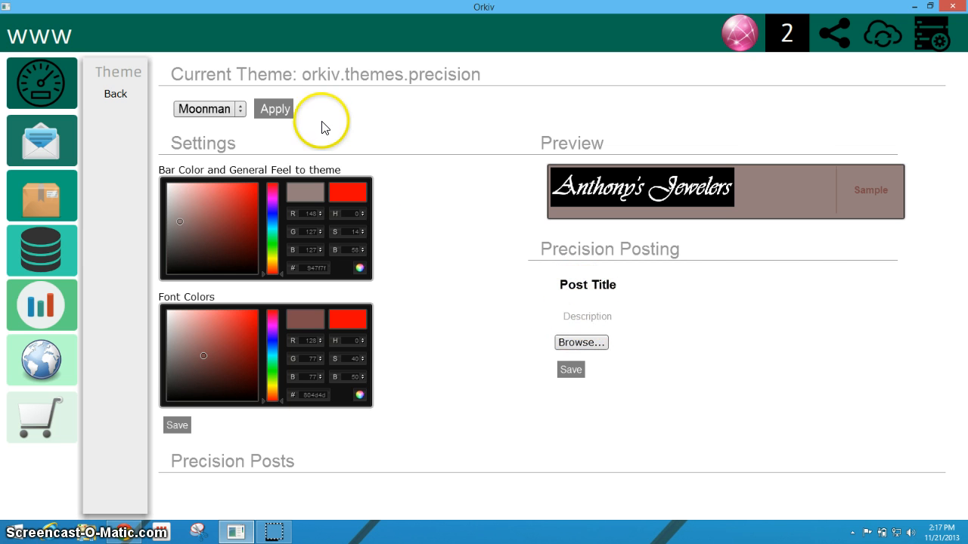
Apply the Boutique theme to the site again and return to the website's page list.
{"action": "left_click", "coordinate": [218, 110]}
{"action": "left_click", "coordinate": [214, 158]}
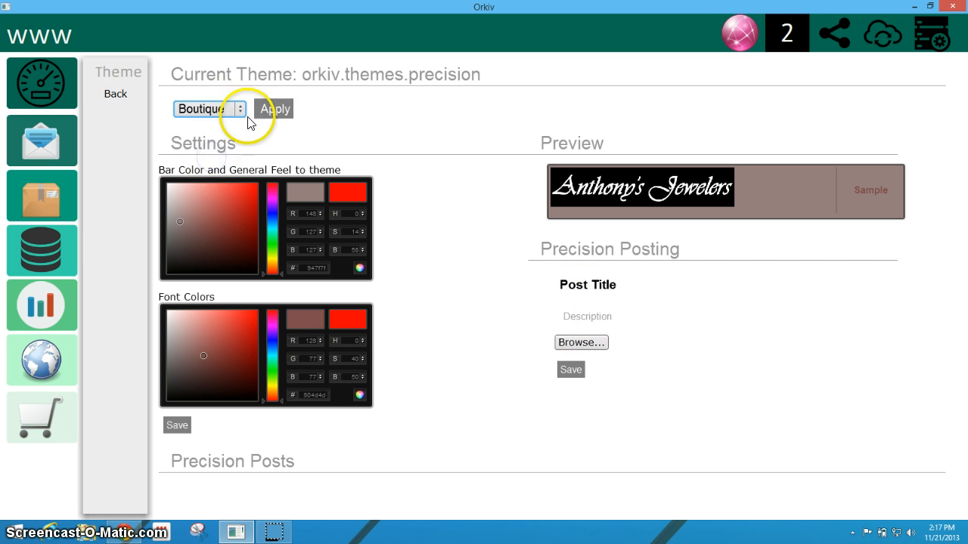
{"action": "left_click", "coordinate": [274, 110]}
{"action": "left_click", "coordinate": [495, 306]}
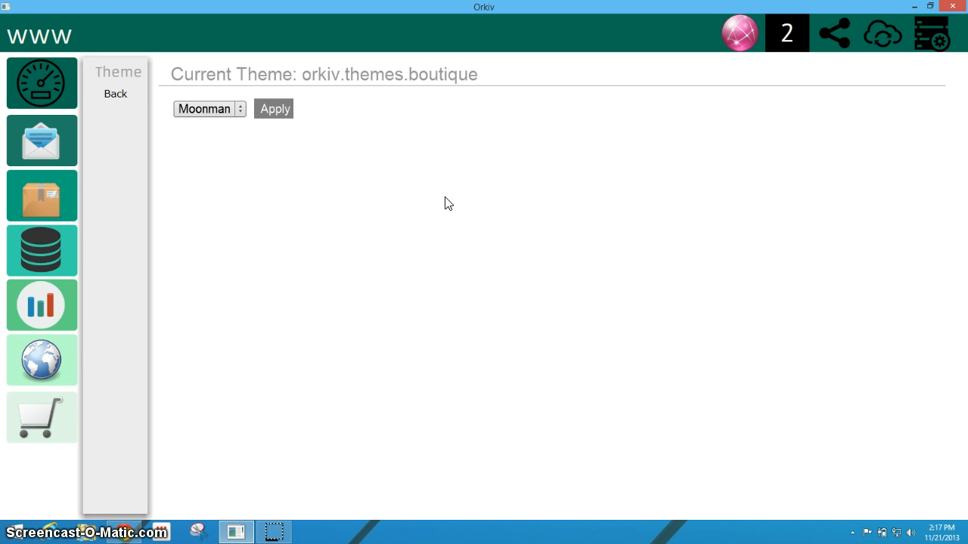
{"action": "left_click", "coordinate": [233, 112]}
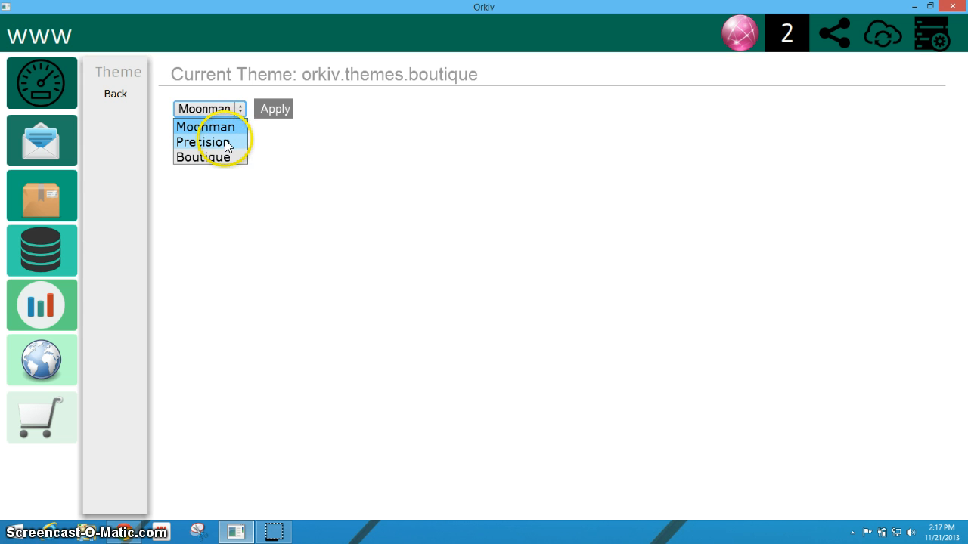
{"action": "left_click", "coordinate": [211, 157]}
{"action": "left_click", "coordinate": [280, 110]}
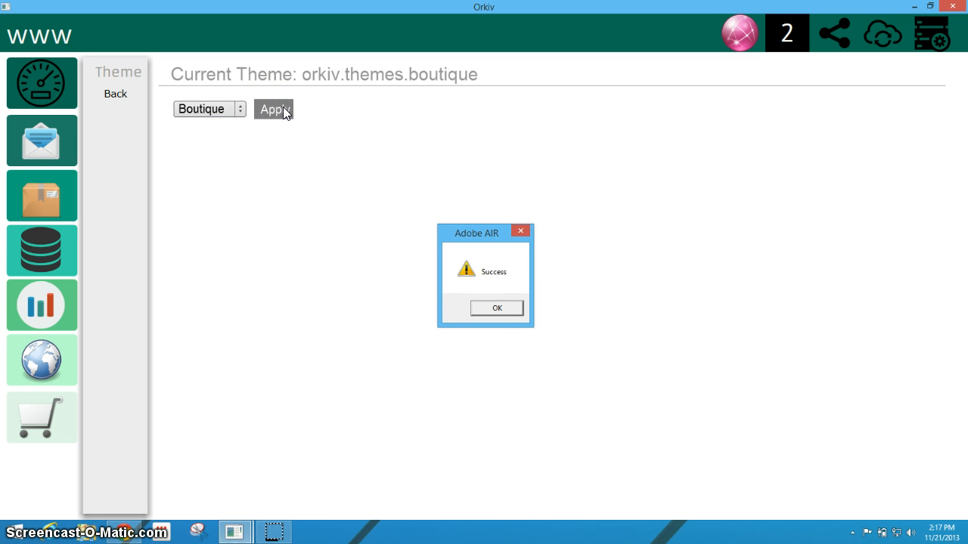
{"action": "left_click", "coordinate": [503, 306]}
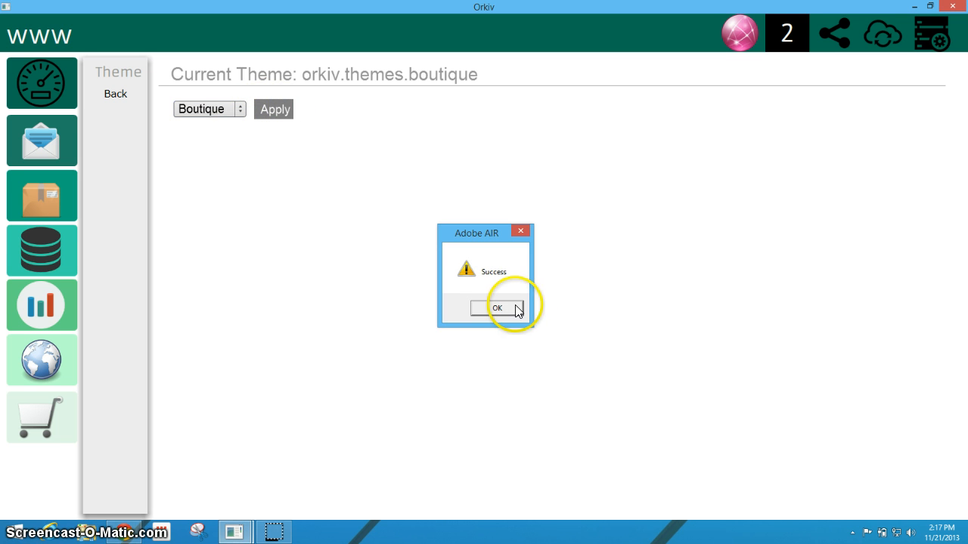
{"action": "left_click", "coordinate": [101, 90]}
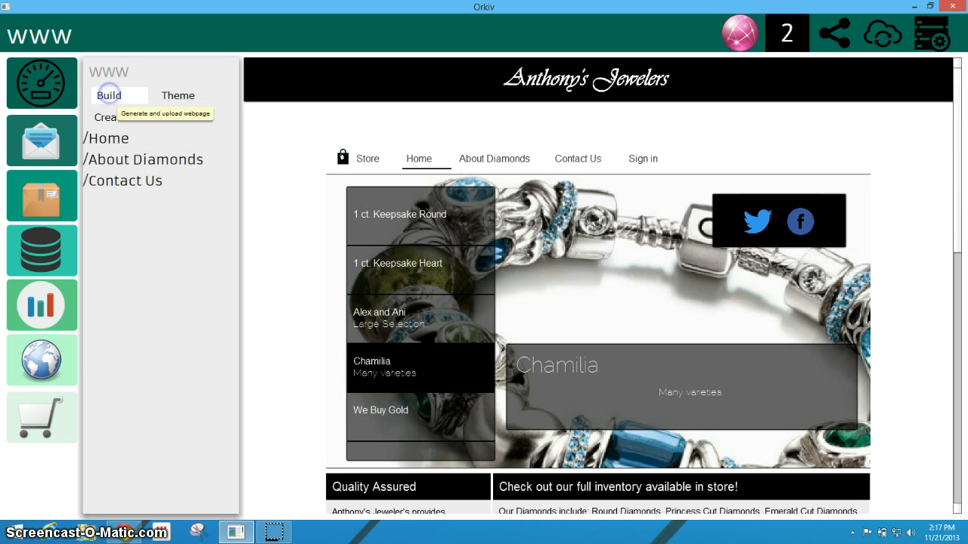
{"action": "left_click", "coordinate": [145, 143]}
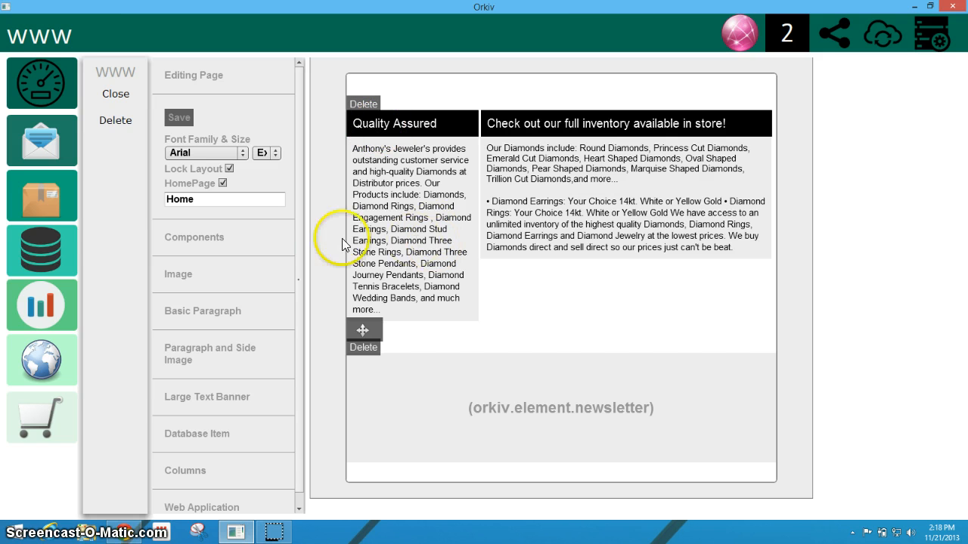
{"action": "left_click", "coordinate": [219, 200]}
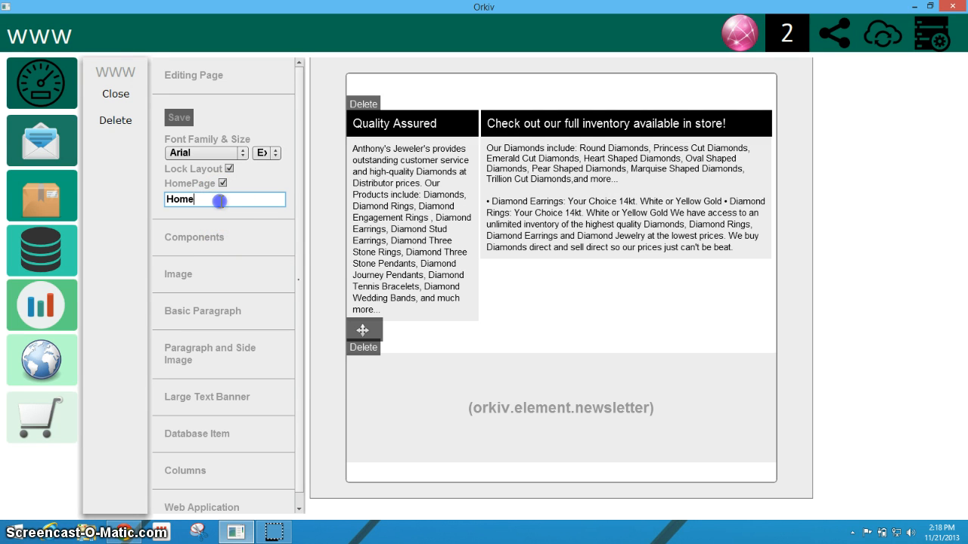
{"action": "left_click", "coordinate": [200, 199]}
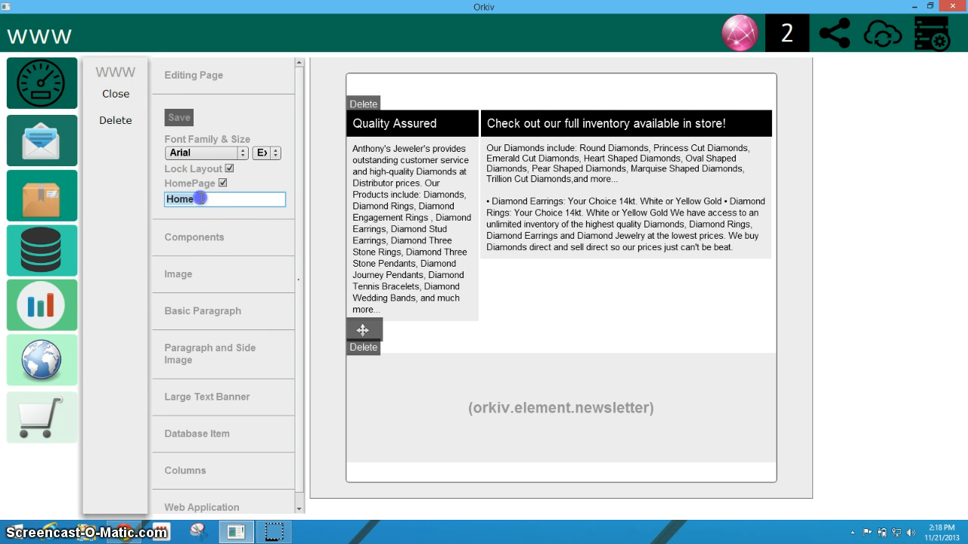
{"action": "left_click", "coordinate": [116, 94]}
Open the Home page for editing, select its page name and view the remaining component types.
{"action": "left_click", "coordinate": [112, 138]}
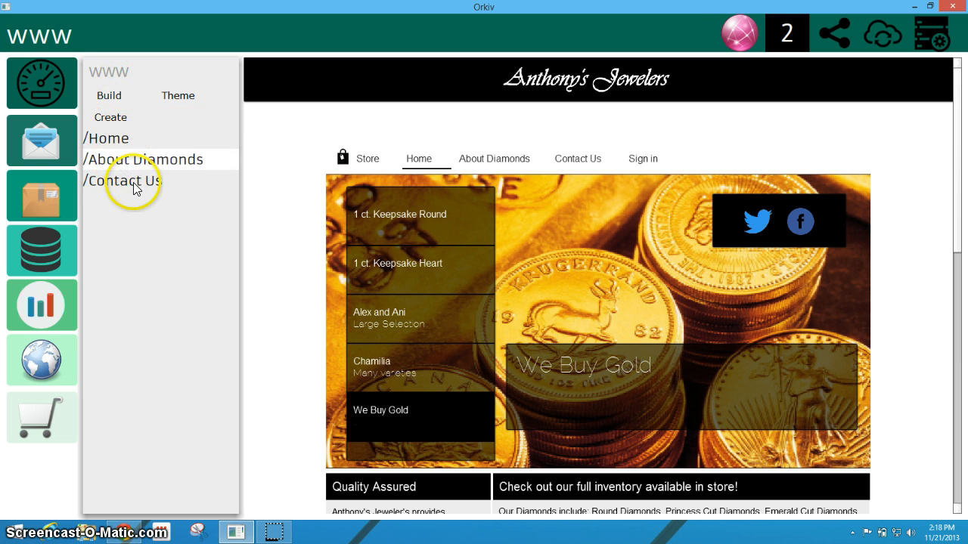
{"action": "left_click", "coordinate": [108, 136]}
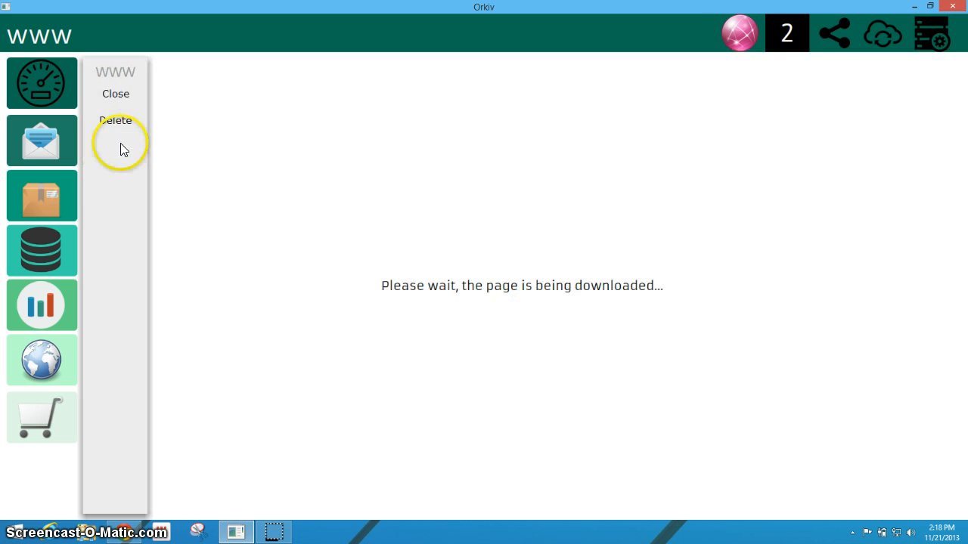
{"action": "left_click", "coordinate": [152, 194]}
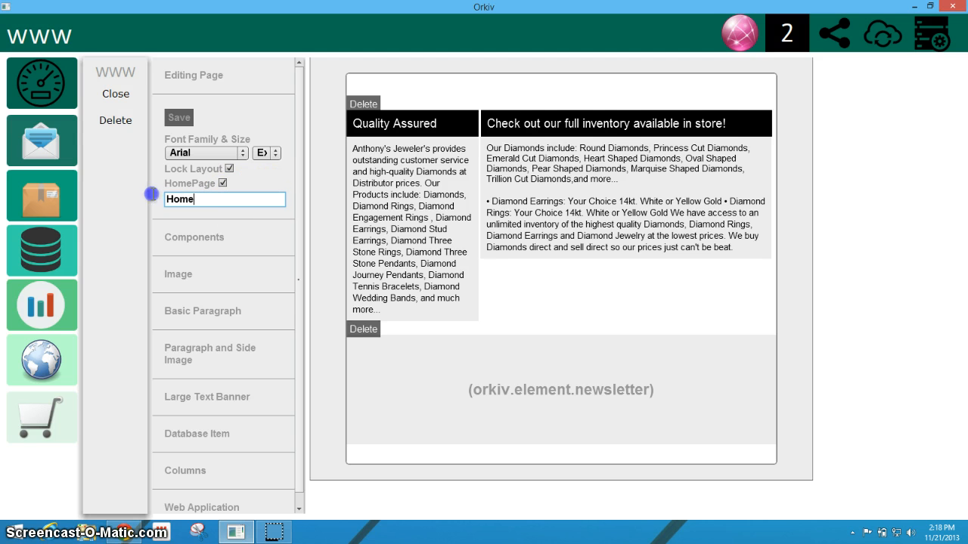
{"action": "left_click", "coordinate": [194, 197]}
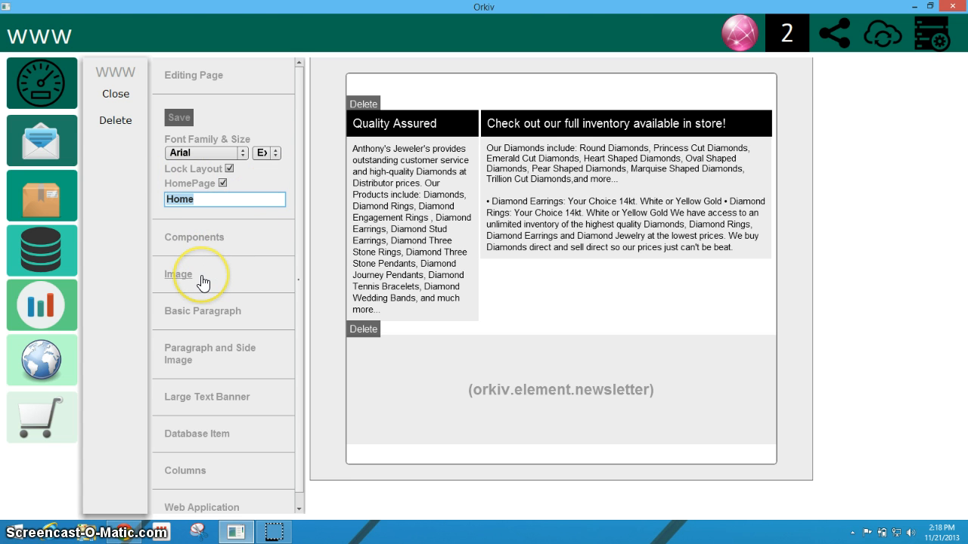
{"action": "scroll", "coordinate": [202, 282], "scroll_direction": "down", "scroll_amount": 1}
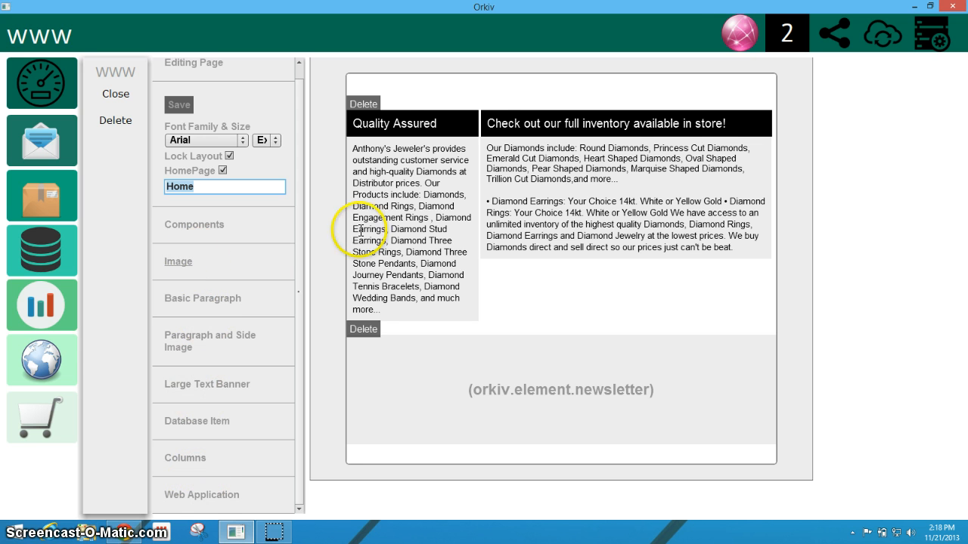
Select the word "provides" in the Quality Assured paragraph and look at the paragraph and heading format choices.
{"action": "left_click", "coordinate": [416, 148]}
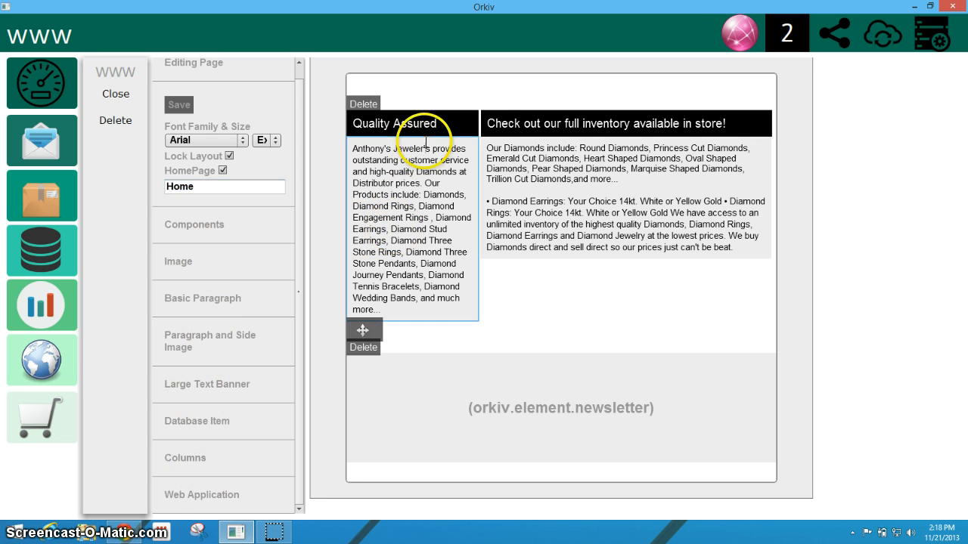
{"action": "left_click", "coordinate": [464, 148]}
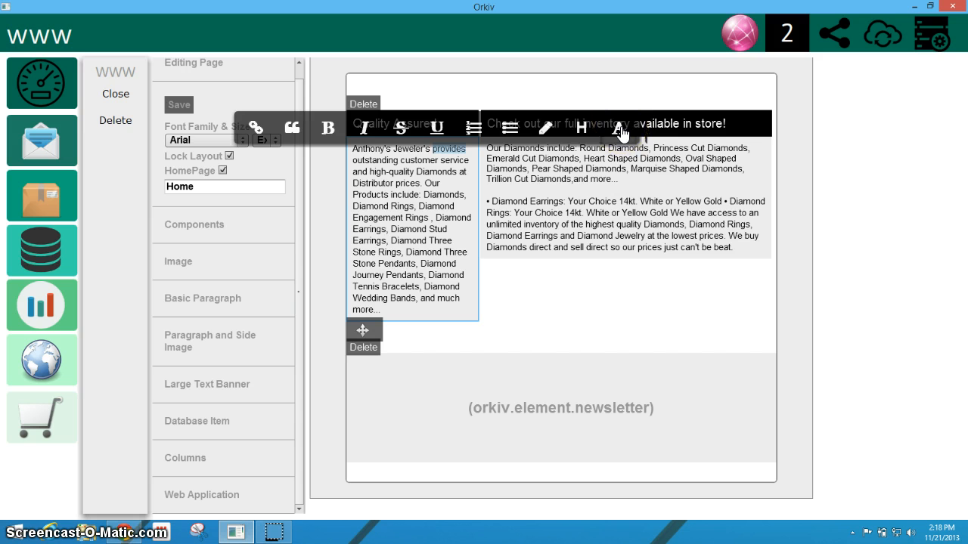
{"action": "left_click", "coordinate": [580, 130]}
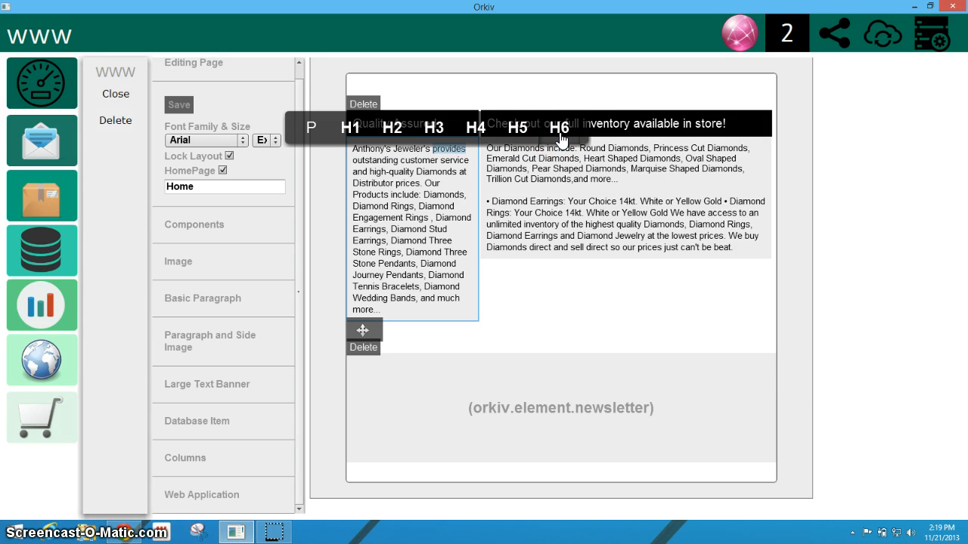
{"action": "left_click", "coordinate": [306, 133]}
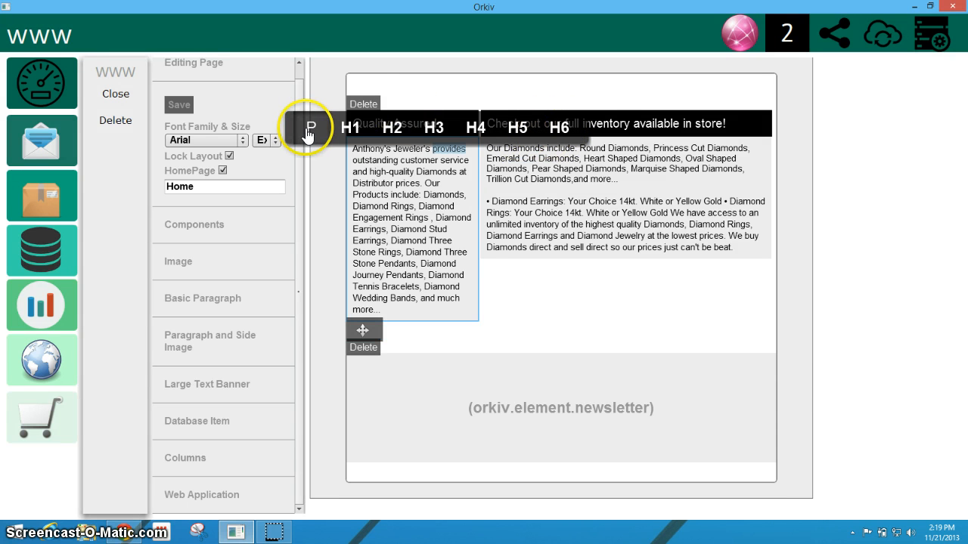
{"action": "left_click", "coordinate": [454, 157]}
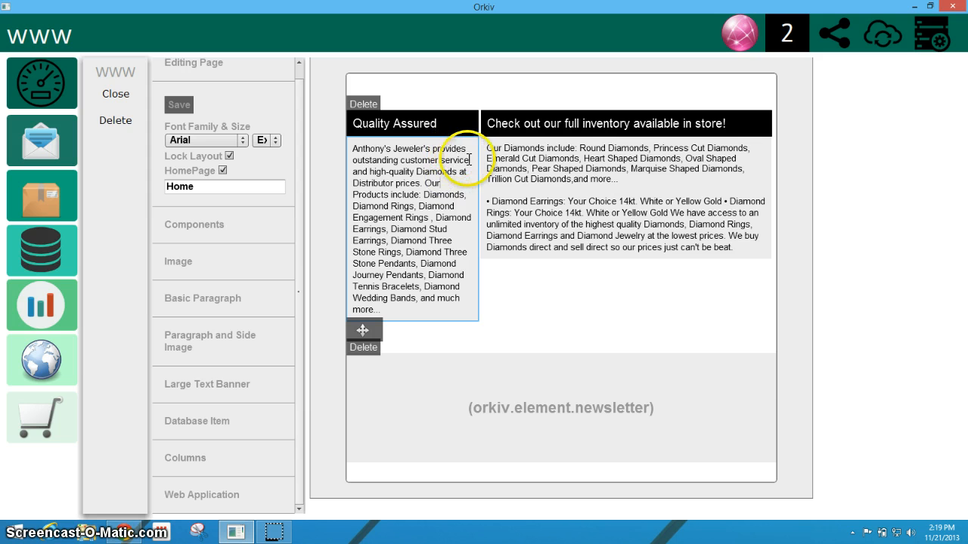
{"action": "left_click", "coordinate": [469, 160]}
{"action": "left_click_drag", "start_coordinate": [443, 161], "coordinate": [440, 161]}
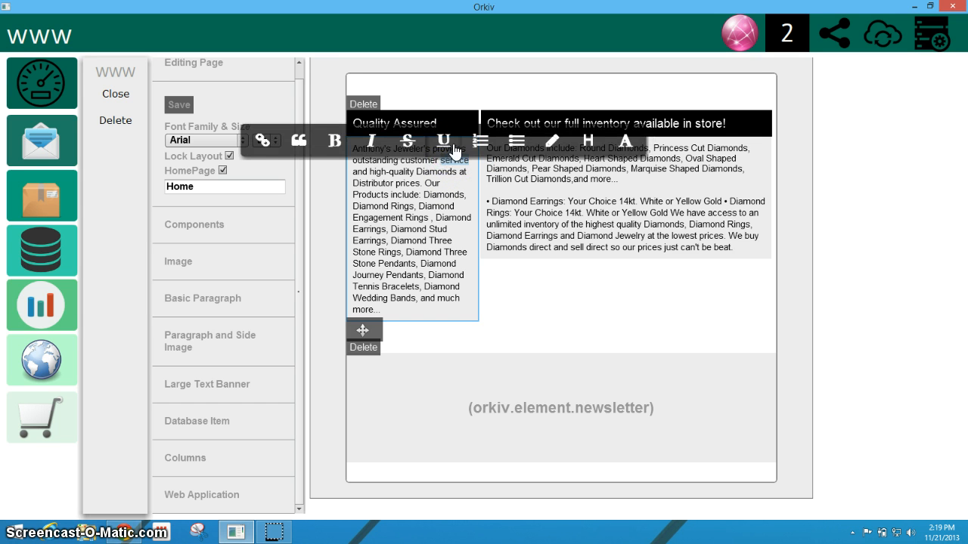
{"action": "left_click", "coordinate": [261, 142]}
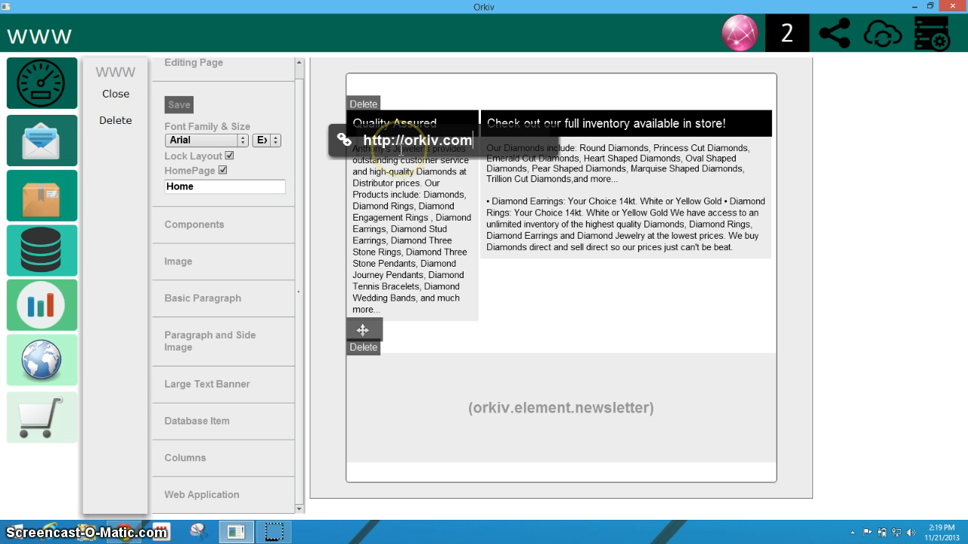
{"action": "left_click", "coordinate": [421, 186]}
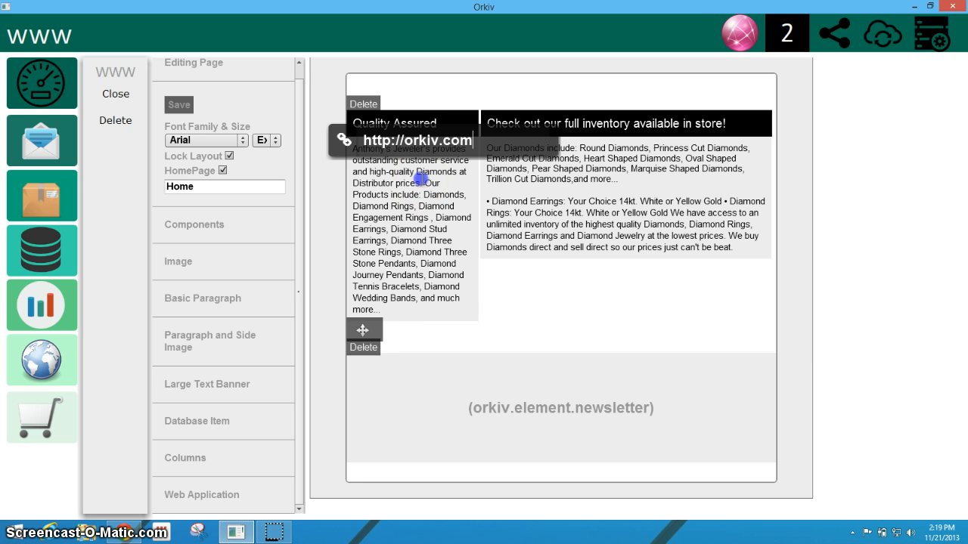
Select "Diamonds at" in the Quality Assured paragraph and apply the green color from the text formatting palette.
{"action": "left_click_drag", "start_coordinate": [469, 174], "coordinate": [416, 173]}
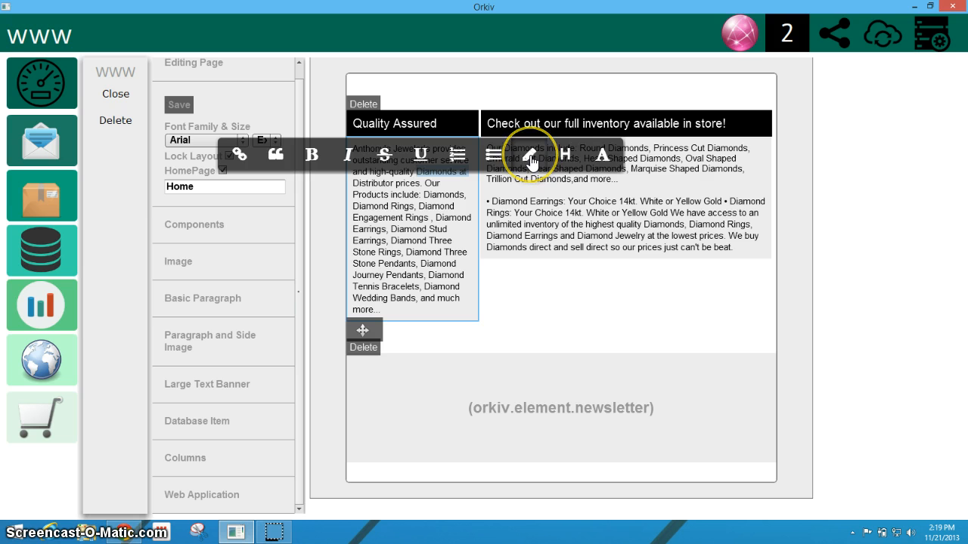
{"action": "left_click", "coordinate": [530, 157]}
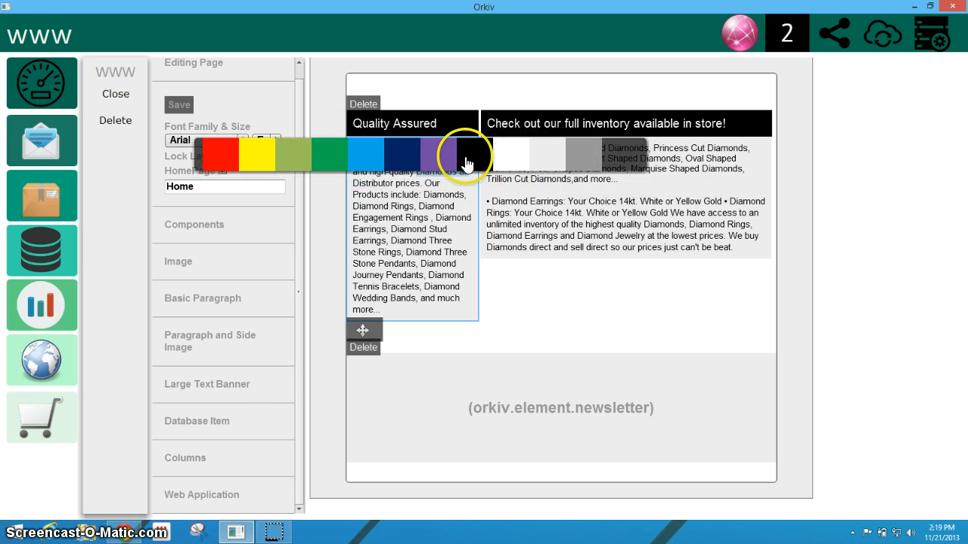
{"action": "left_click", "coordinate": [330, 159]}
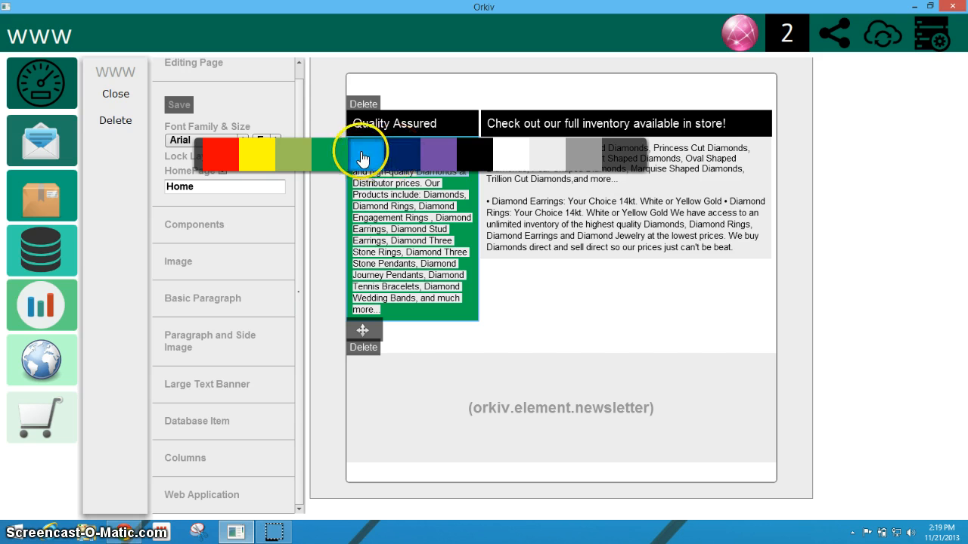
Set the background of the Quality Assured heading to purple.
{"action": "left_click", "coordinate": [521, 247]}
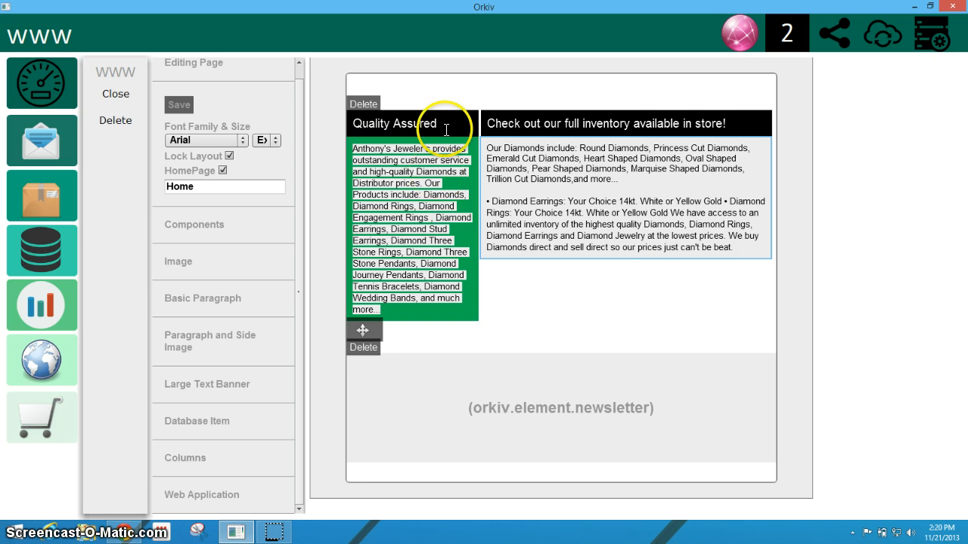
{"action": "left_click_drag", "start_coordinate": [443, 123], "coordinate": [385, 124]}
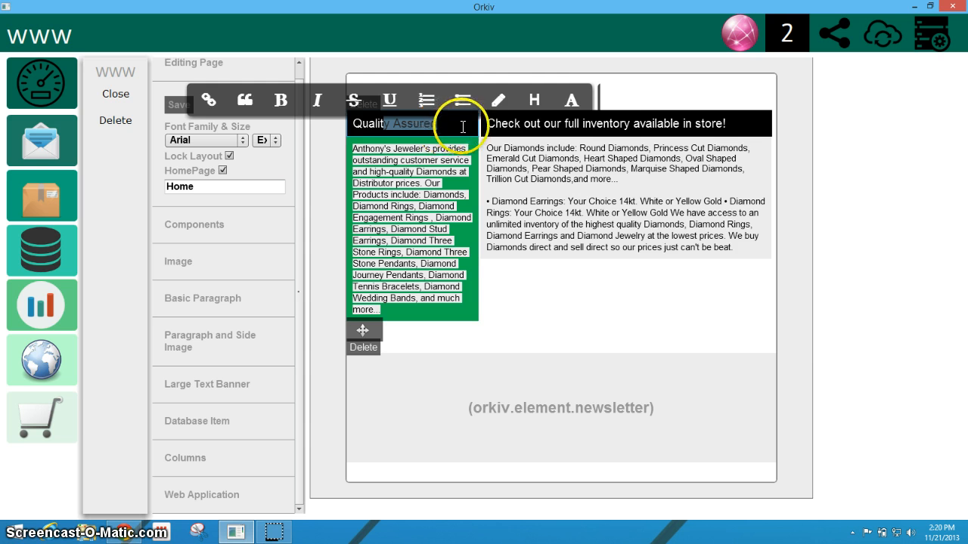
{"action": "left_click", "coordinate": [495, 101]}
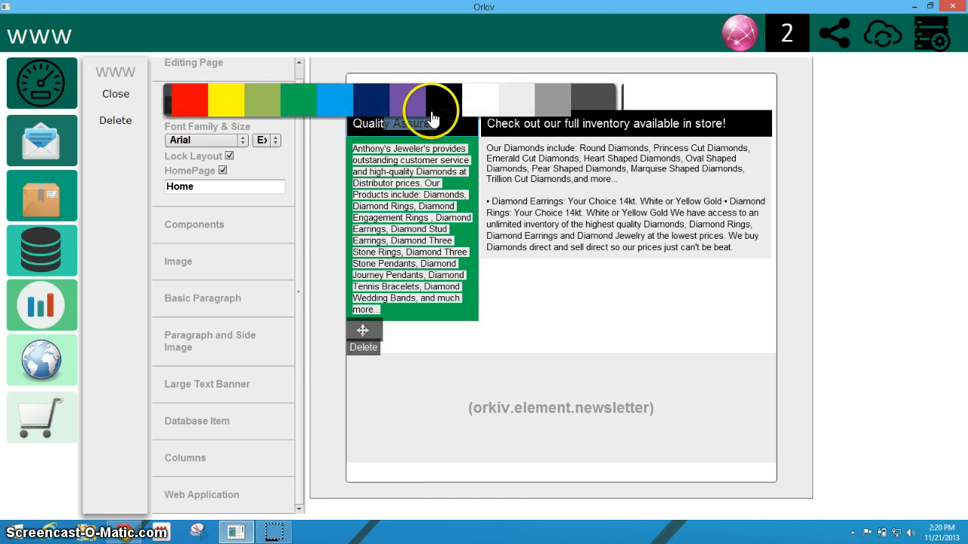
{"action": "left_click", "coordinate": [408, 104]}
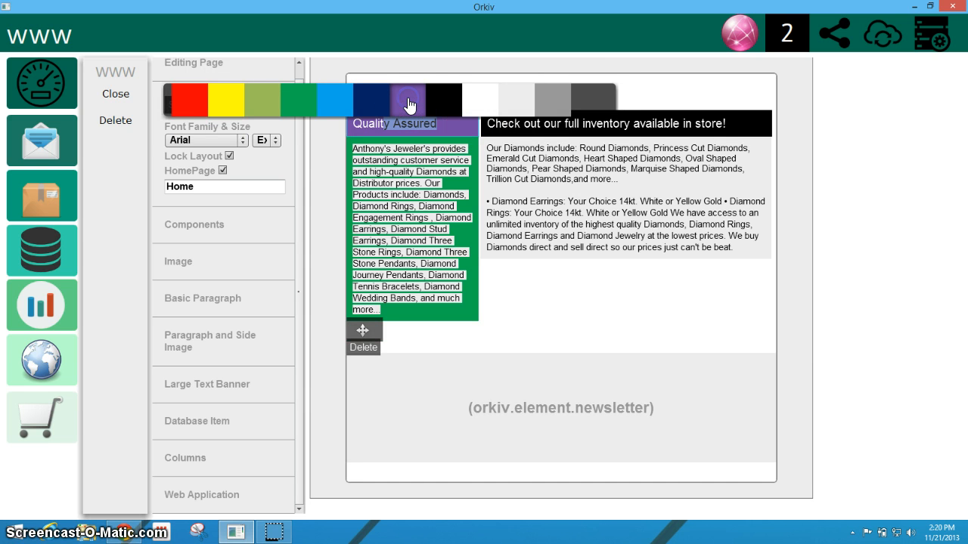
{"action": "left_click", "coordinate": [461, 132]}
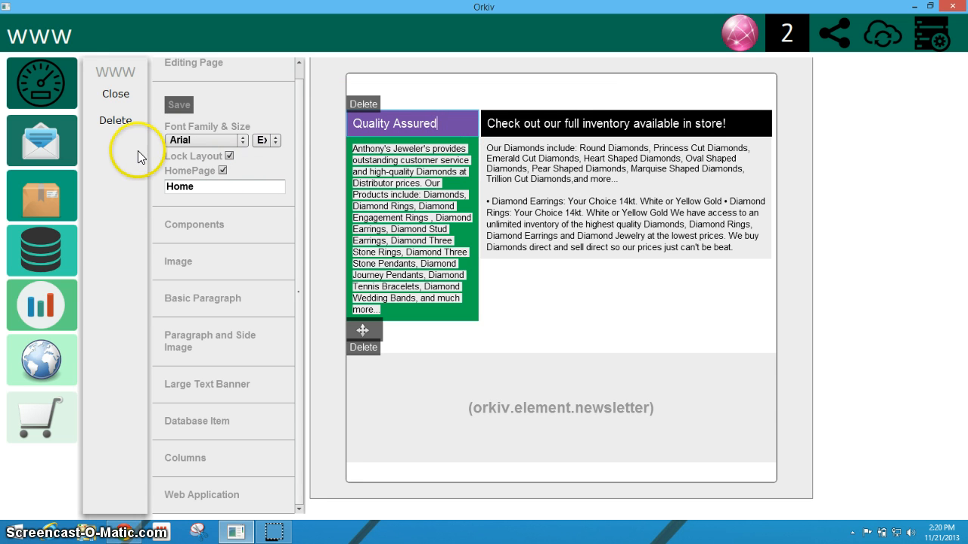
Close the Home page, open the About Diamonds page for editing and add a Large Text Banner below the sample columns.
{"action": "left_click", "coordinate": [117, 97]}
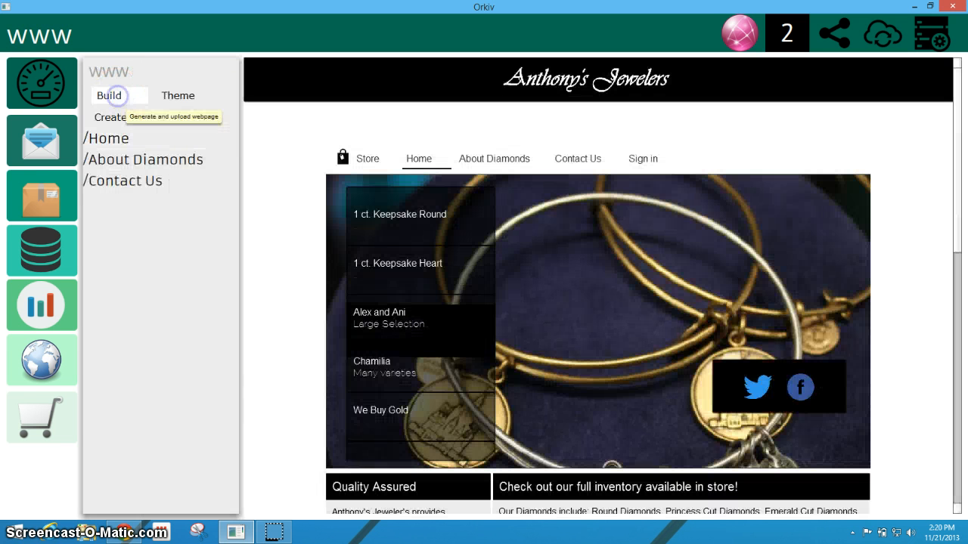
{"action": "left_click", "coordinate": [142, 161]}
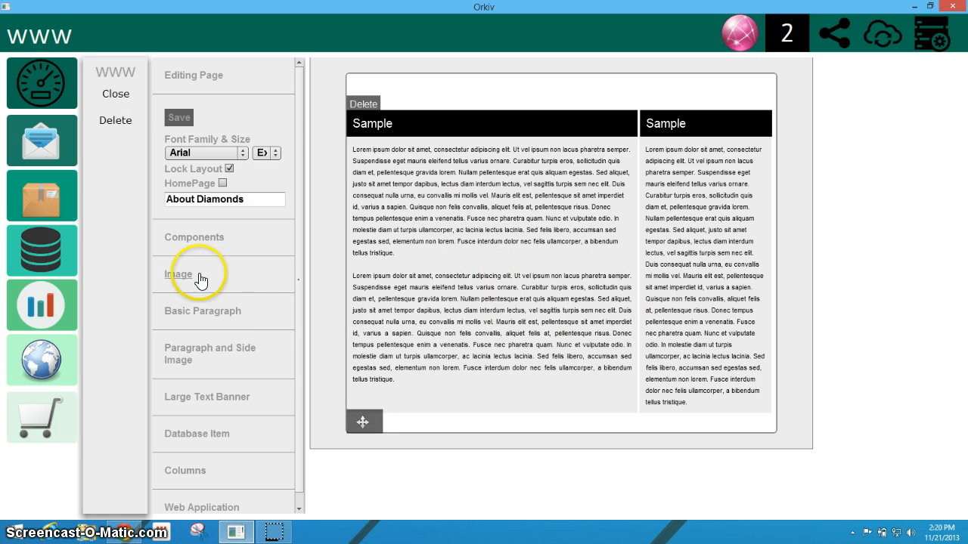
{"action": "scroll", "coordinate": [300, 250], "scroll_direction": "down", "scroll_amount": 1}
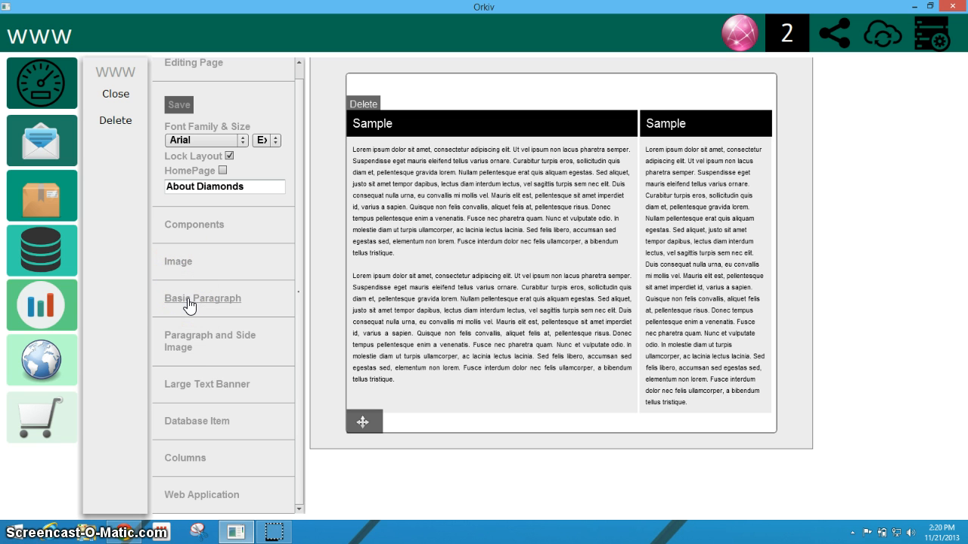
{"action": "left_click", "coordinate": [198, 387]}
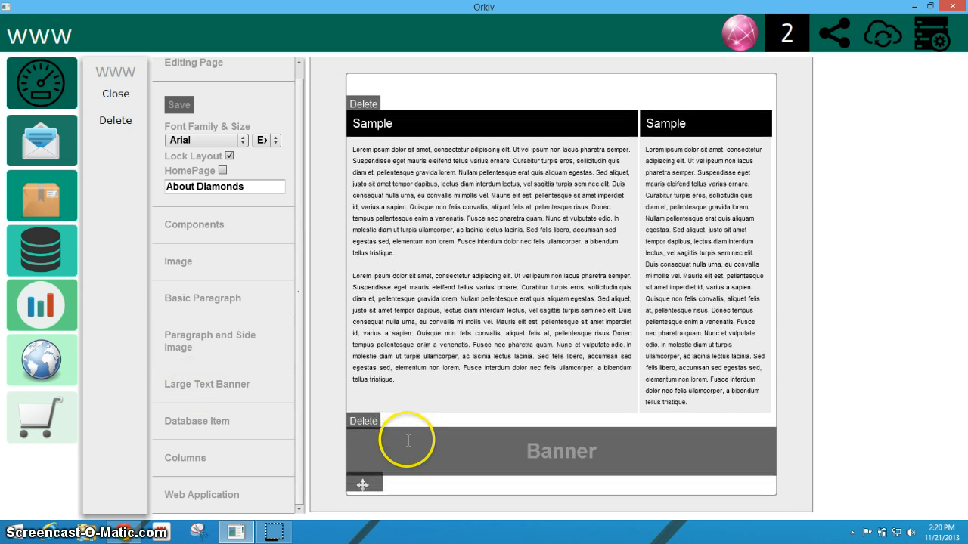
Select the banner text and change the banner's background to black.
{"action": "left_click", "coordinate": [551, 447]}
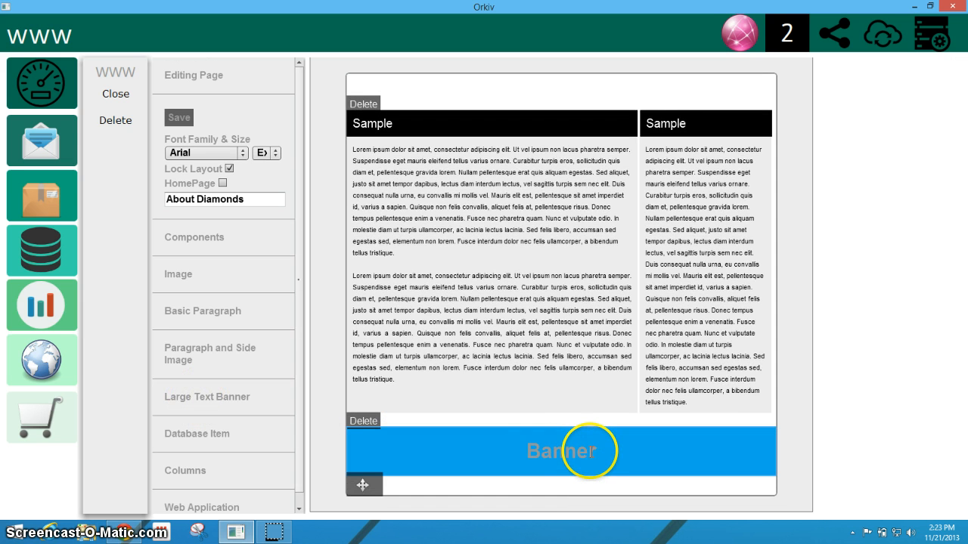
{"action": "left_click_drag", "start_coordinate": [596, 450], "coordinate": [520, 448]}
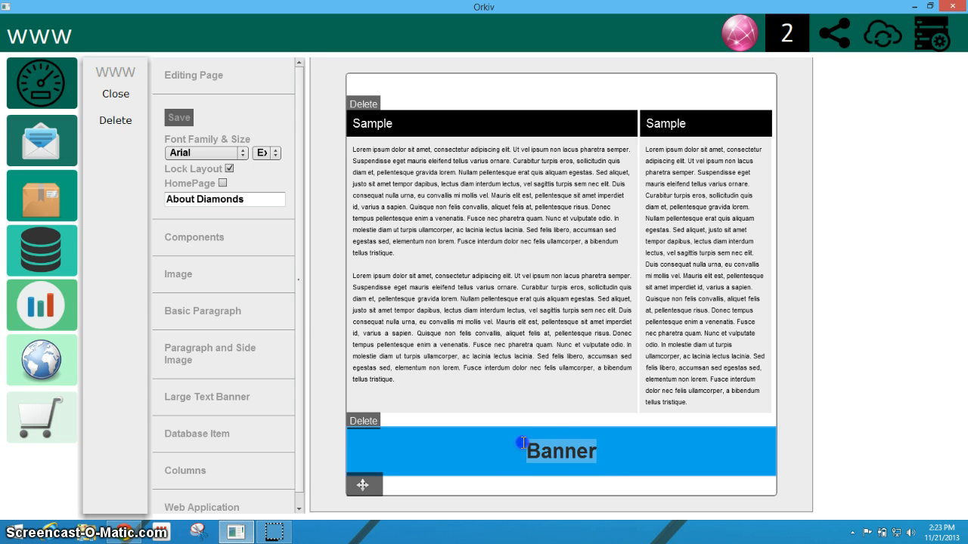
{"action": "left_click", "coordinate": [586, 452]}
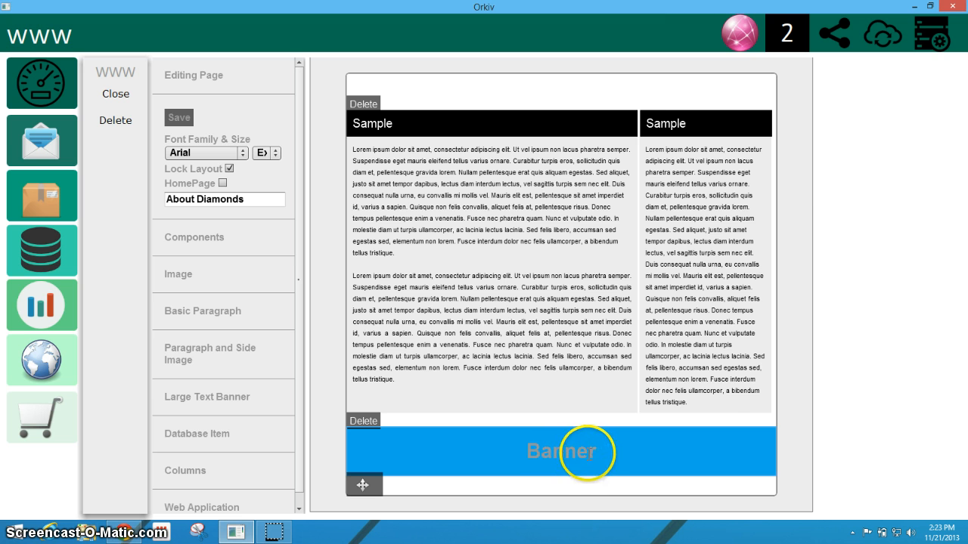
{"action": "left_click_drag", "start_coordinate": [598, 450], "coordinate": [527, 452]}
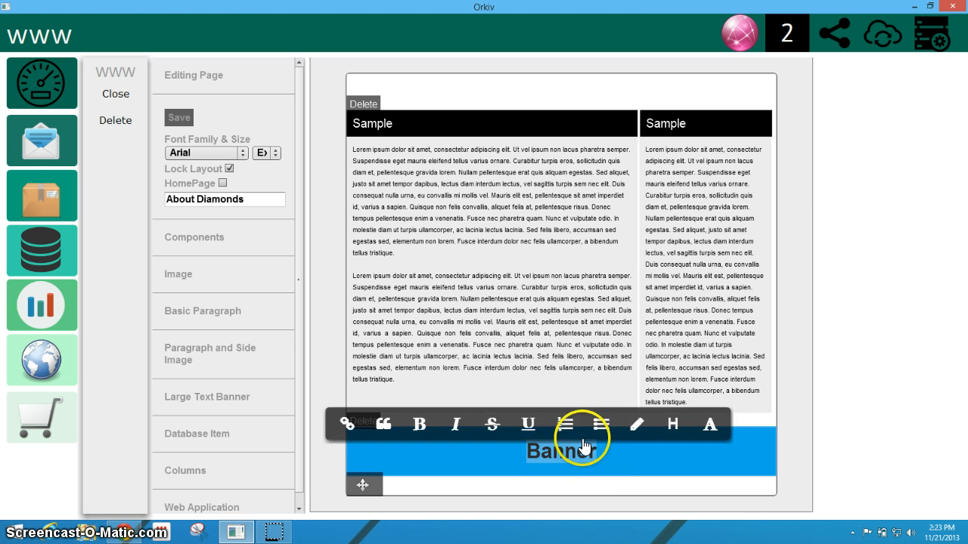
{"action": "left_click", "coordinate": [636, 423]}
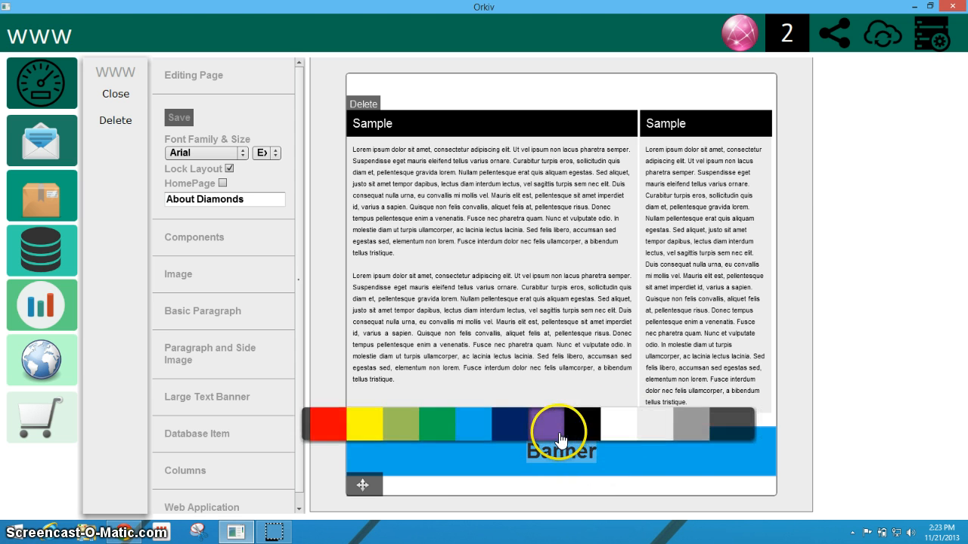
{"action": "left_click", "coordinate": [583, 428]}
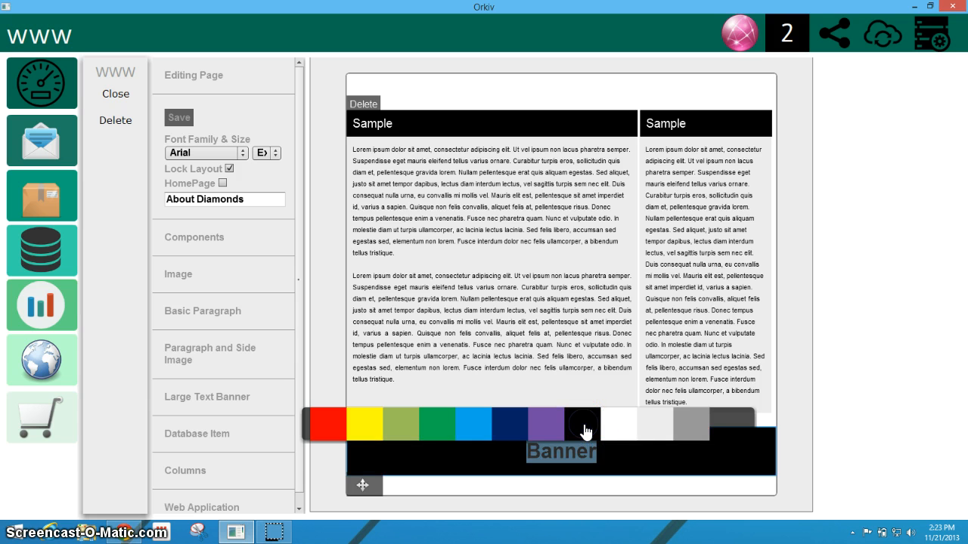
{"action": "left_click", "coordinate": [623, 449]}
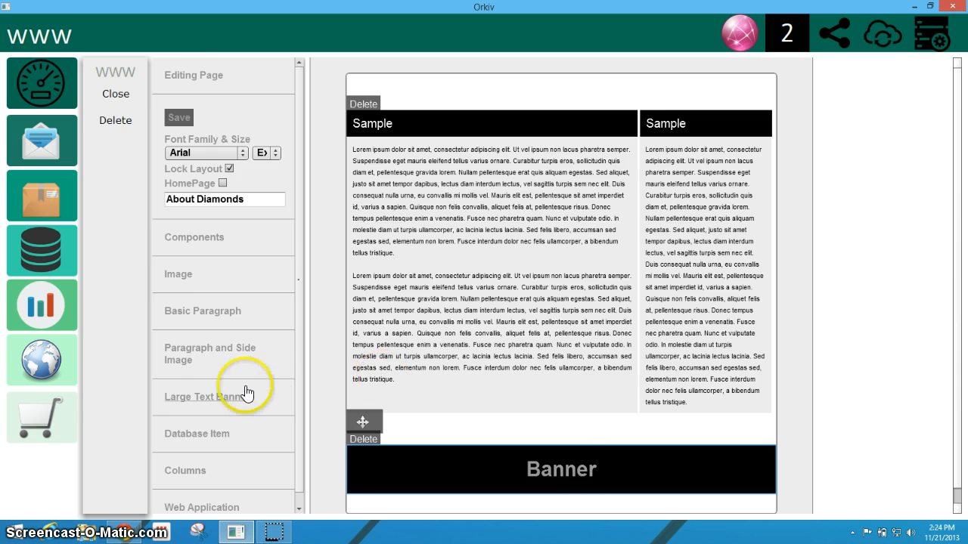
Set the banner text's font family to Palatino and its size to Large.
{"action": "scroll", "coordinate": [248, 393], "scroll_direction": "down", "scroll_amount": 2}
{"action": "left_click_drag", "start_coordinate": [598, 452], "coordinate": [520, 451]}
{"action": "left_click", "coordinate": [230, 141]}
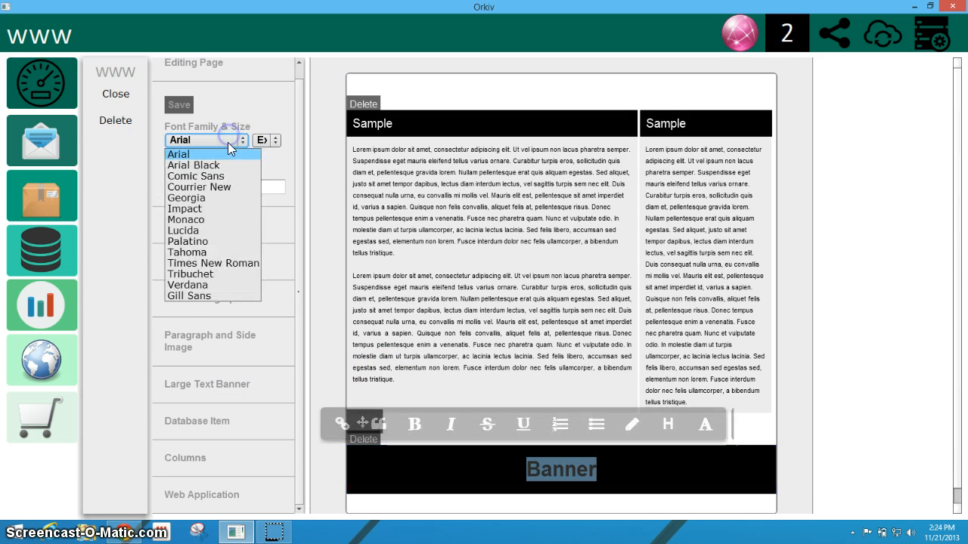
{"action": "left_click", "coordinate": [214, 240]}
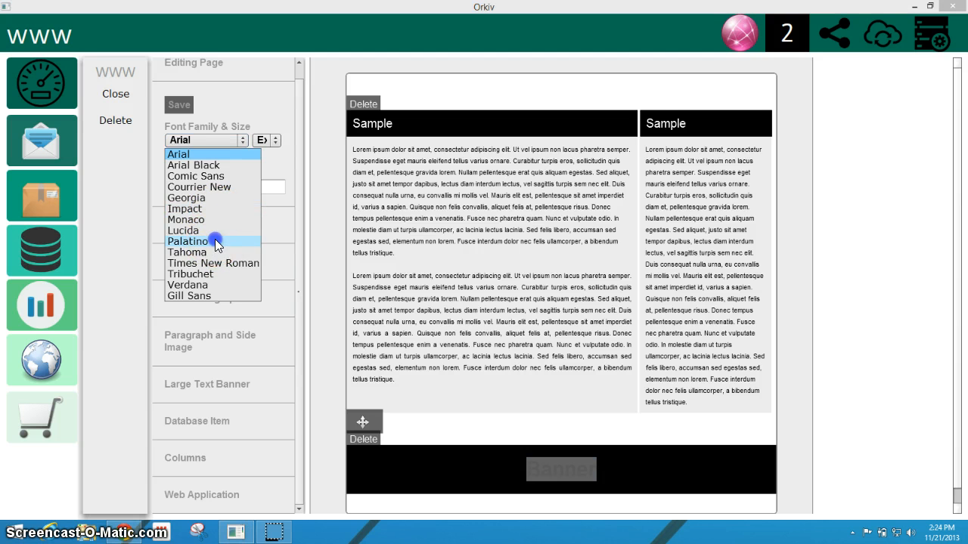
{"action": "left_click", "coordinate": [267, 141]}
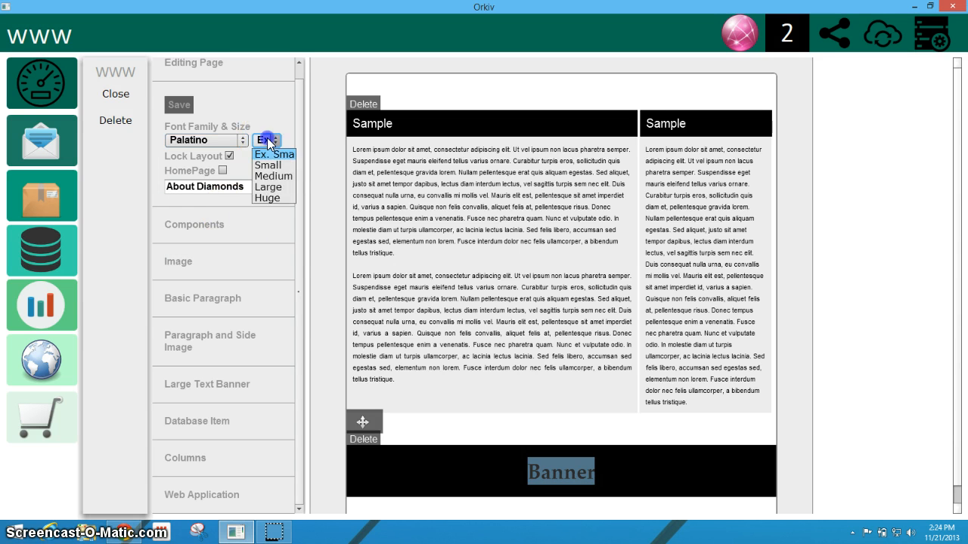
{"action": "left_click", "coordinate": [270, 186]}
{"action": "left_click", "coordinate": [502, 371]}
{"action": "left_click", "coordinate": [610, 464]}
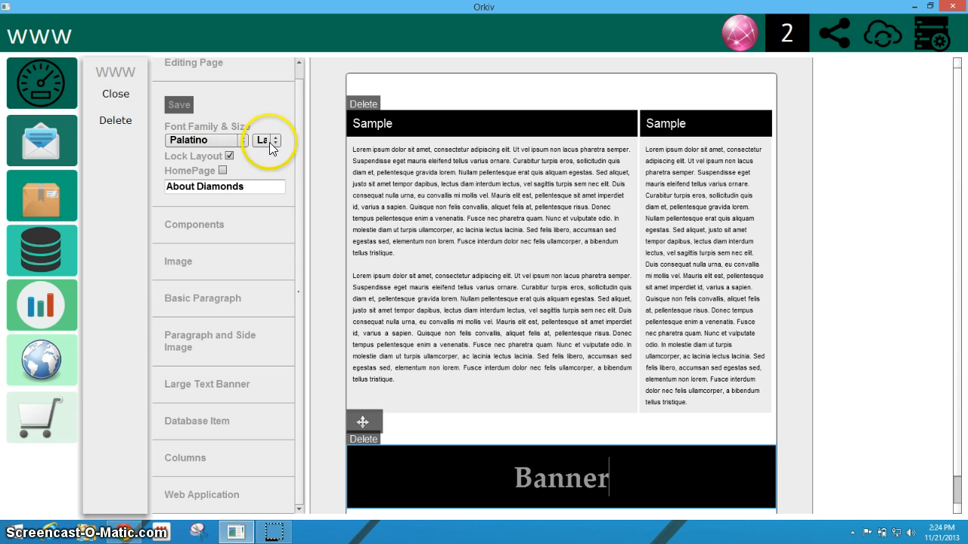
{"action": "left_click", "coordinate": [225, 142]}
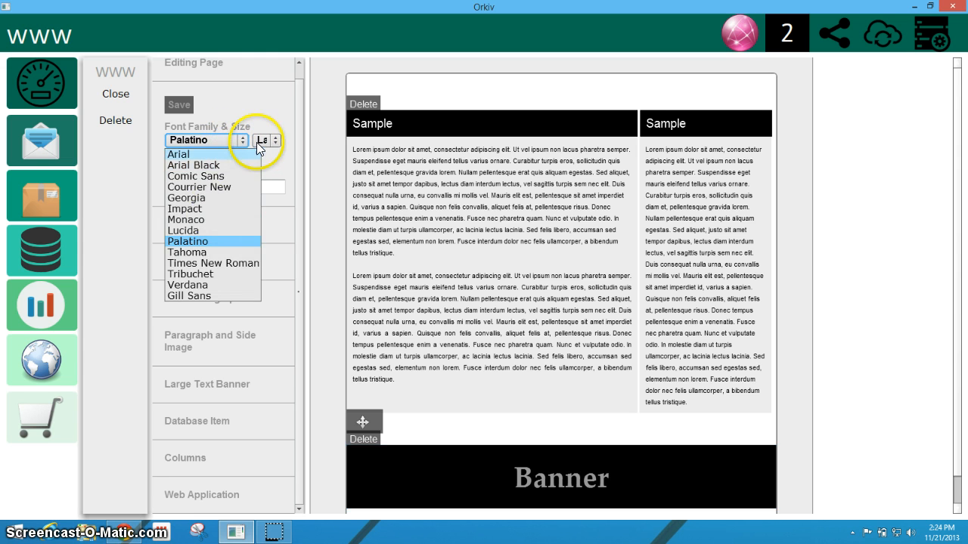
{"action": "left_click", "coordinate": [260, 144]}
{"action": "left_click", "coordinate": [443, 245]}
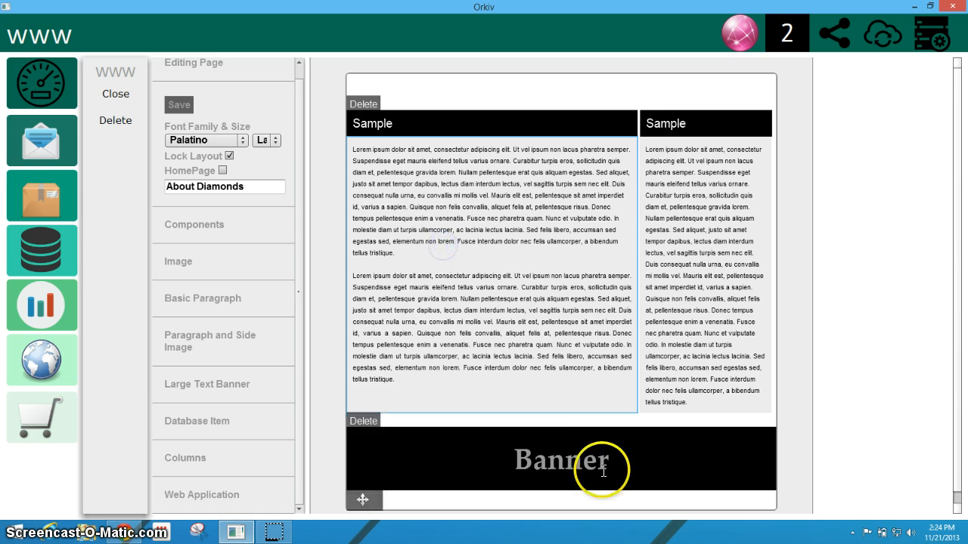
Try the H2 and H5 heading formats on the banner text and settle on H4.
{"action": "left_click_drag", "start_coordinate": [616, 458], "coordinate": [520, 460]}
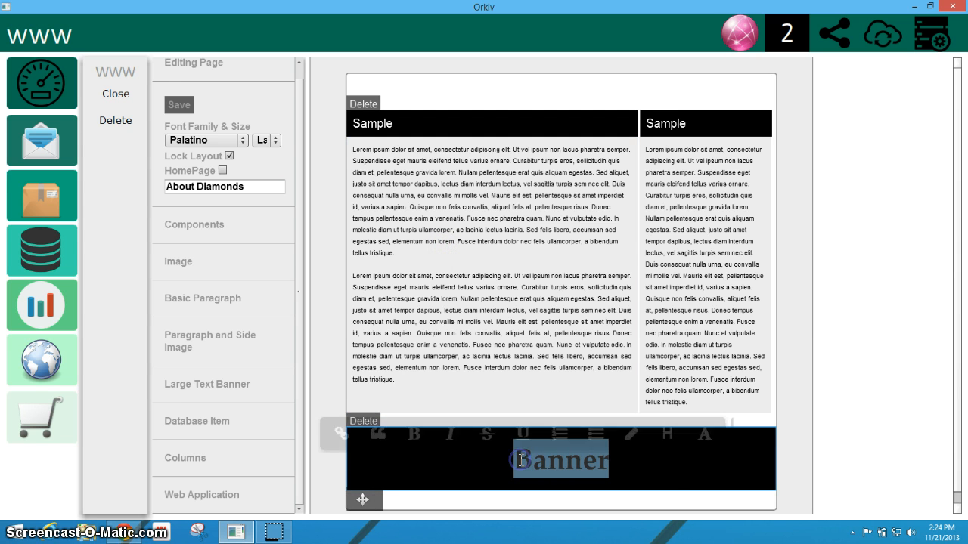
{"action": "left_click", "coordinate": [670, 434]}
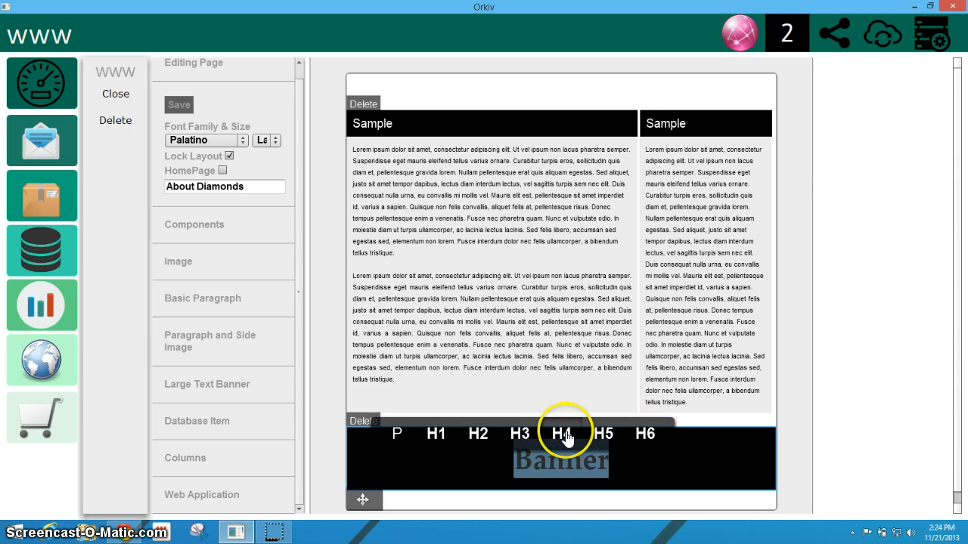
{"action": "left_click", "coordinate": [568, 437]}
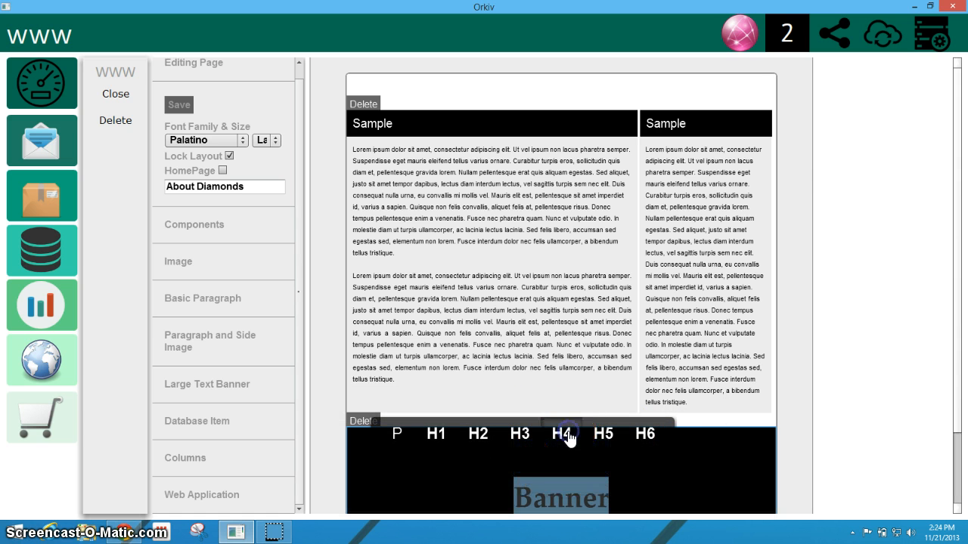
{"action": "scroll", "coordinate": [570, 493], "scroll_direction": "down", "scroll_amount": 1}
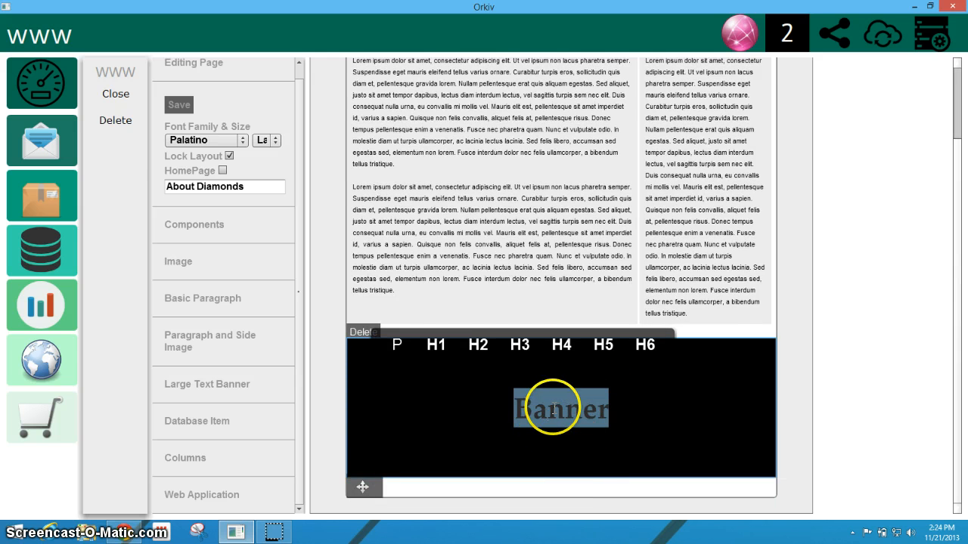
{"action": "left_click", "coordinate": [493, 353]}
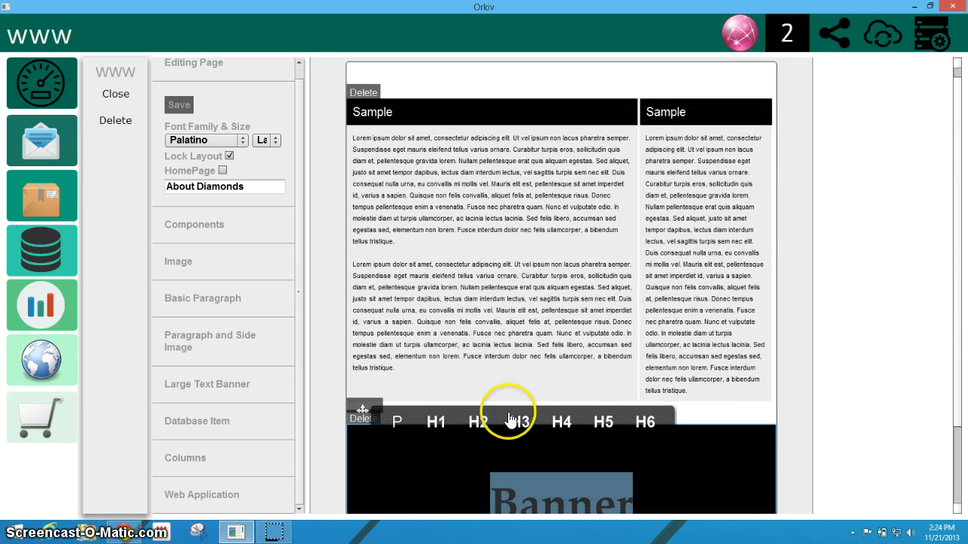
{"action": "left_click", "coordinate": [602, 423]}
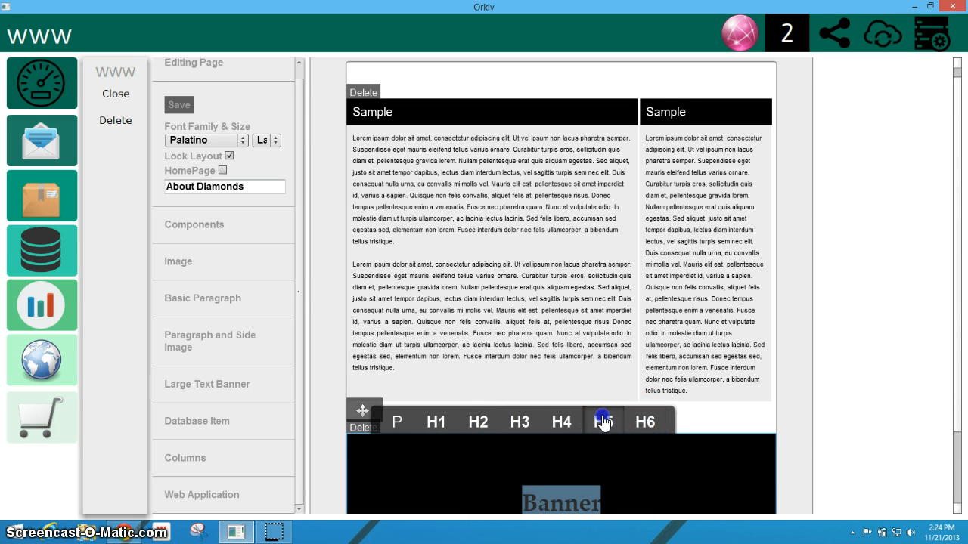
{"action": "left_click", "coordinate": [557, 422]}
{"action": "scroll", "coordinate": [618, 469], "scroll_direction": "down", "scroll_amount": 2}
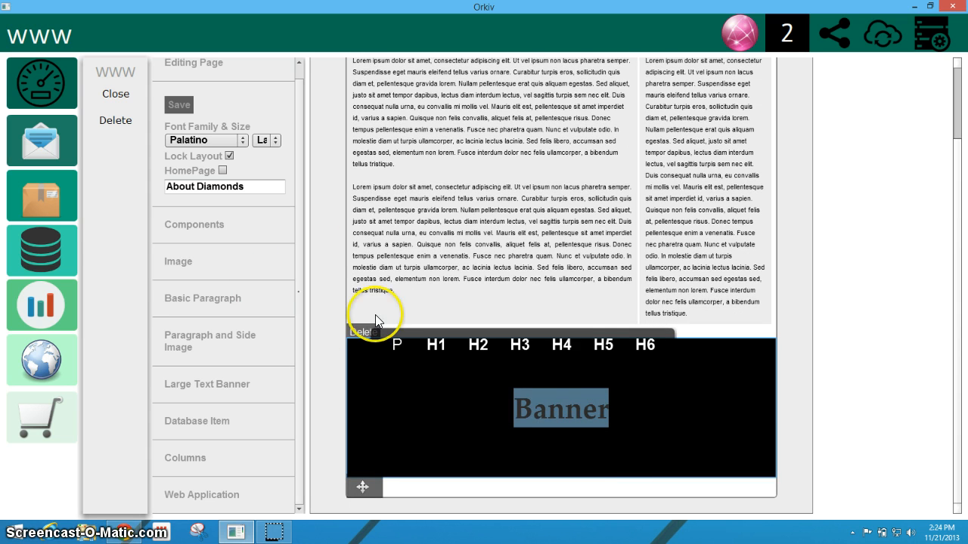
{"action": "left_click", "coordinate": [441, 421]}
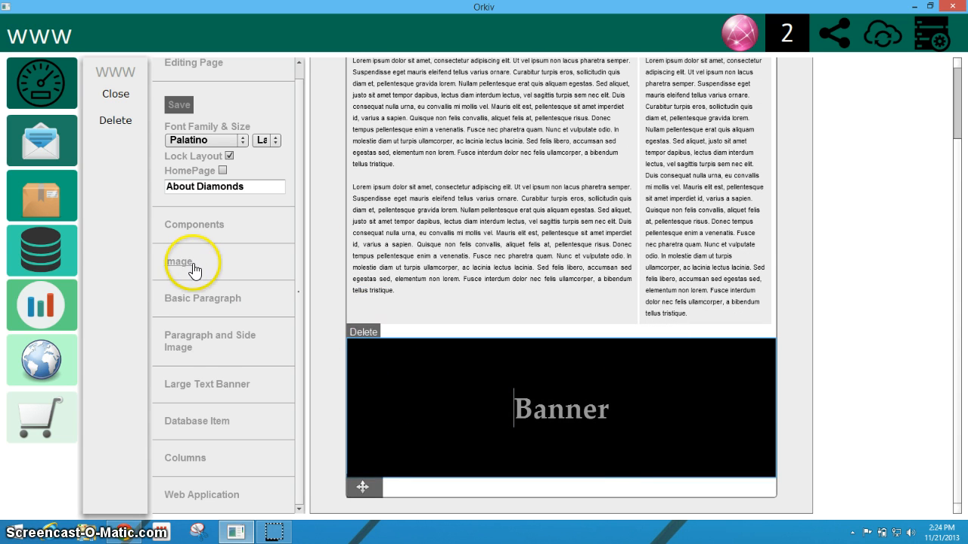
Examine the Database Item component's table choices with the Incentives table selected, and leave without applying it.
{"action": "left_click", "coordinate": [203, 425]}
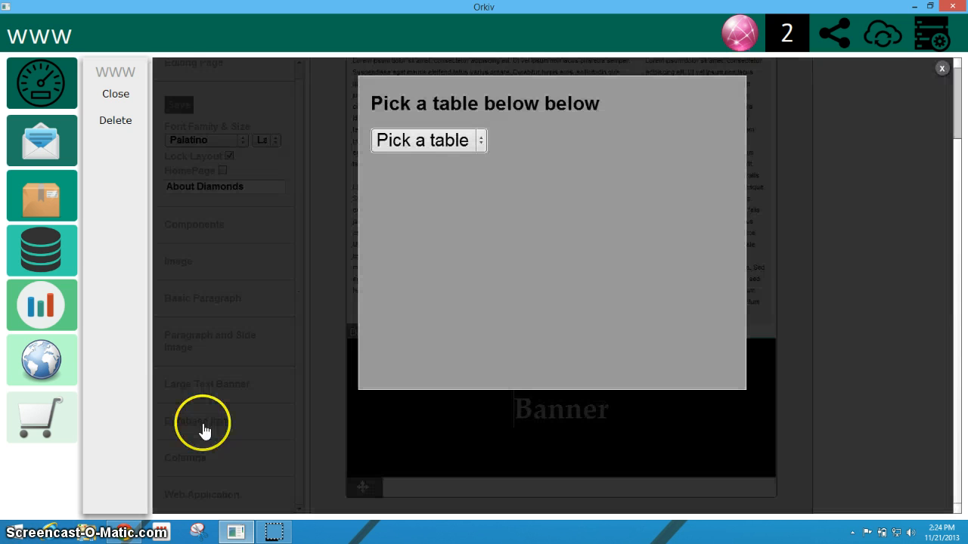
{"action": "left_click", "coordinate": [446, 140]}
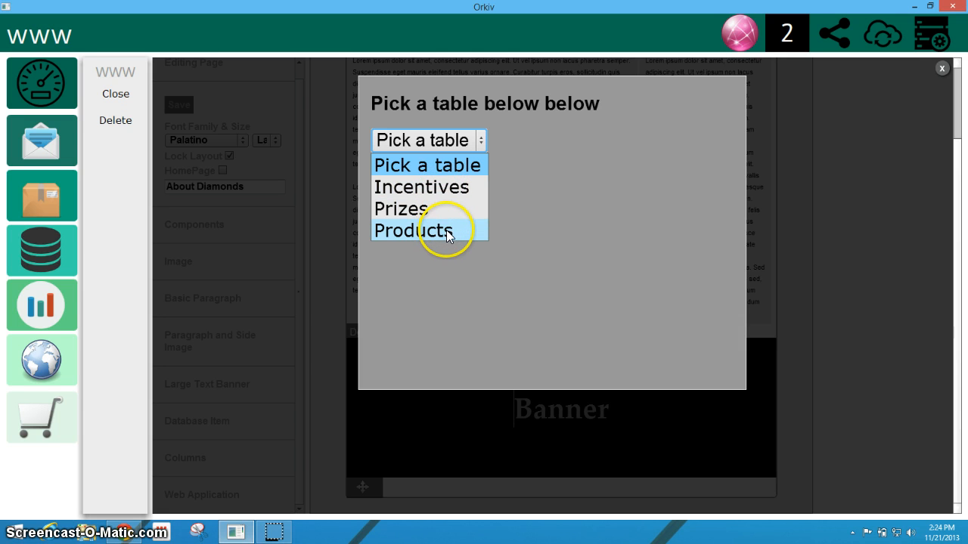
{"action": "left_click", "coordinate": [459, 190]}
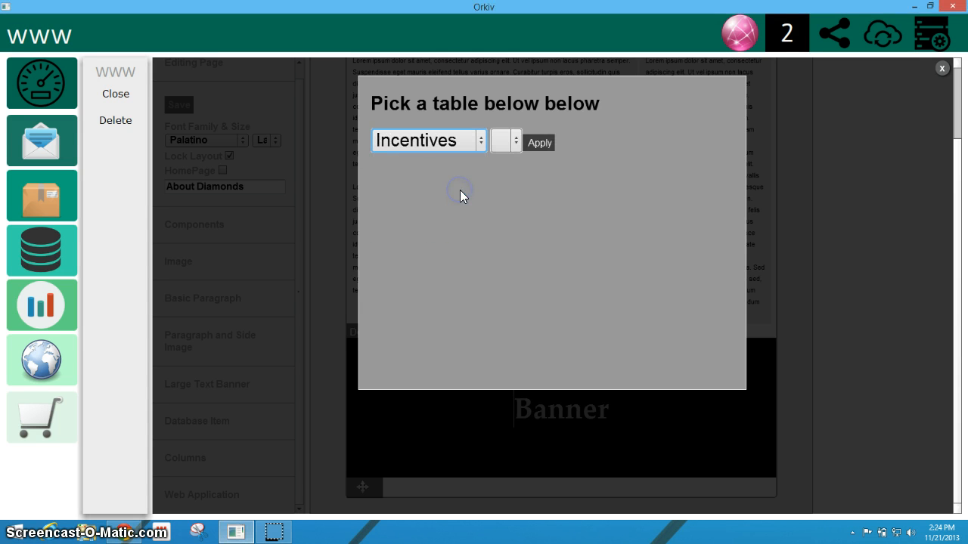
{"action": "left_click", "coordinate": [506, 143]}
{"action": "left_click", "coordinate": [508, 171]}
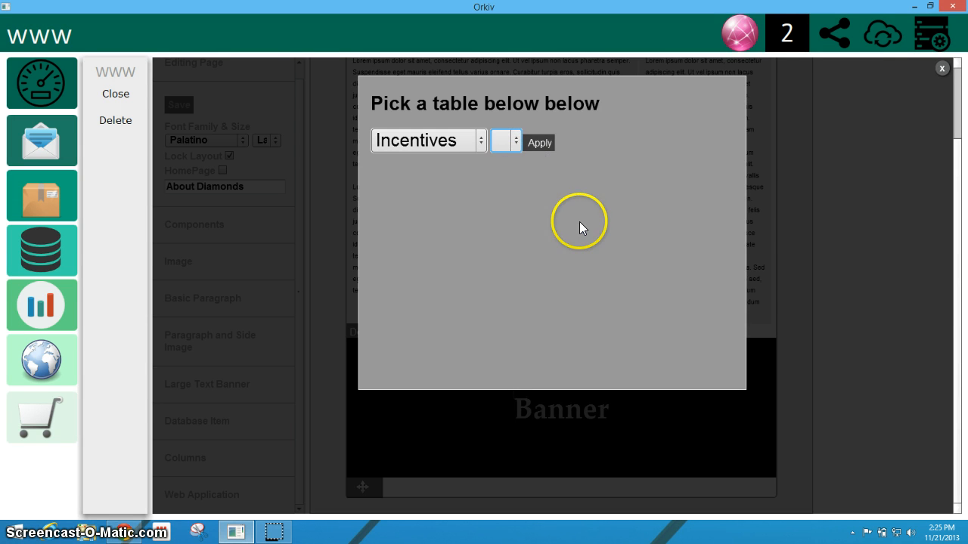
{"action": "left_click", "coordinate": [940, 69]}
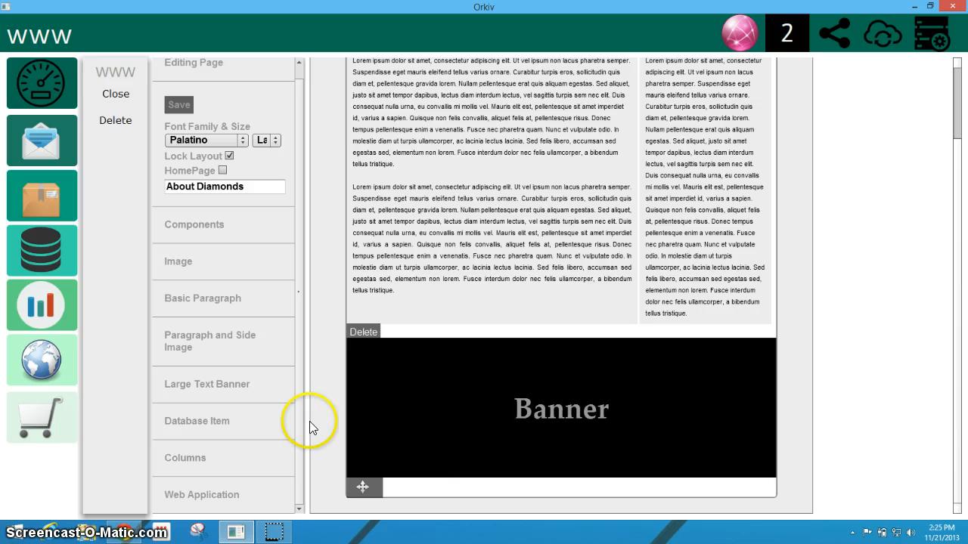
Add a three-column layout with equal columns below the banner on the About Diamonds page.
{"action": "left_click", "coordinate": [194, 457]}
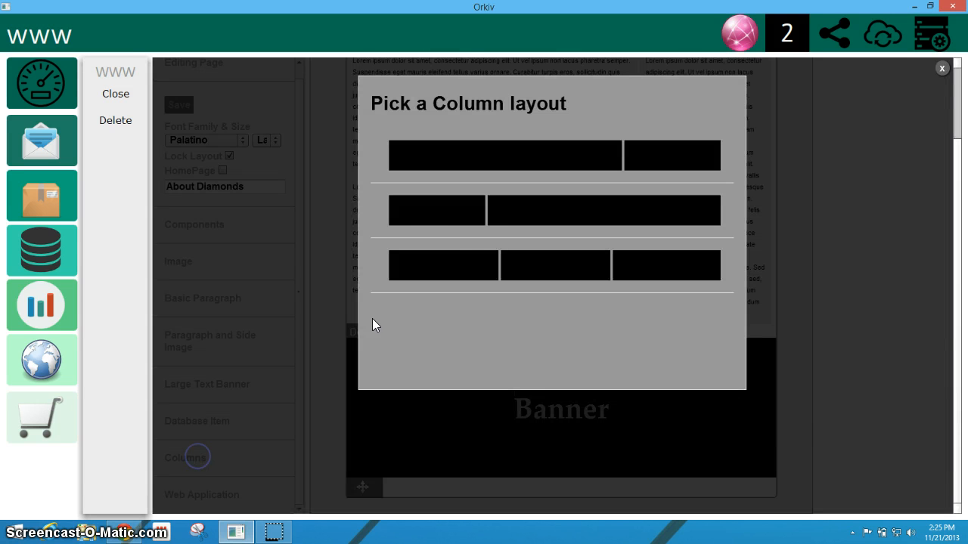
{"action": "left_click", "coordinate": [565, 267]}
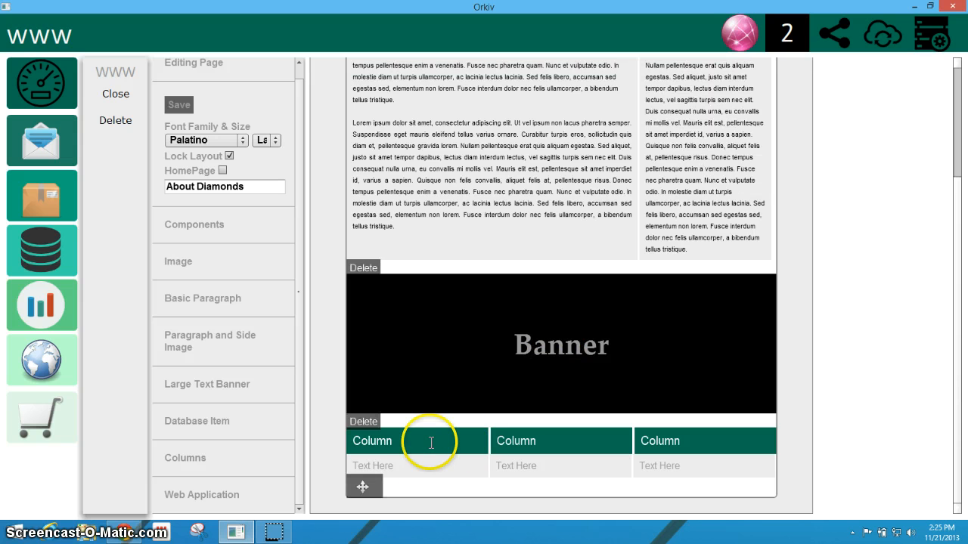
{"action": "left_click", "coordinate": [432, 439]}
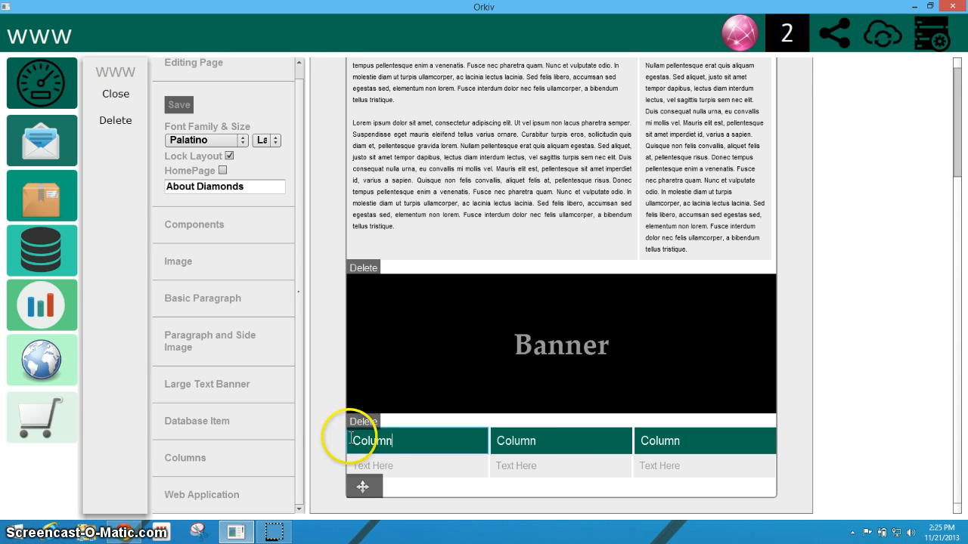
Add the Social web app to the About Diamonds page.
{"action": "left_click", "coordinate": [231, 496]}
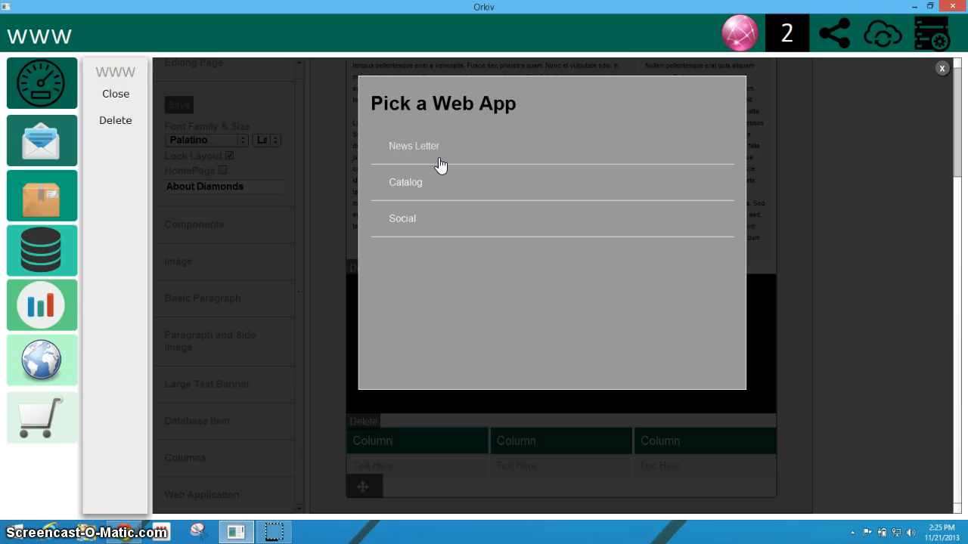
{"action": "left_click", "coordinate": [421, 181]}
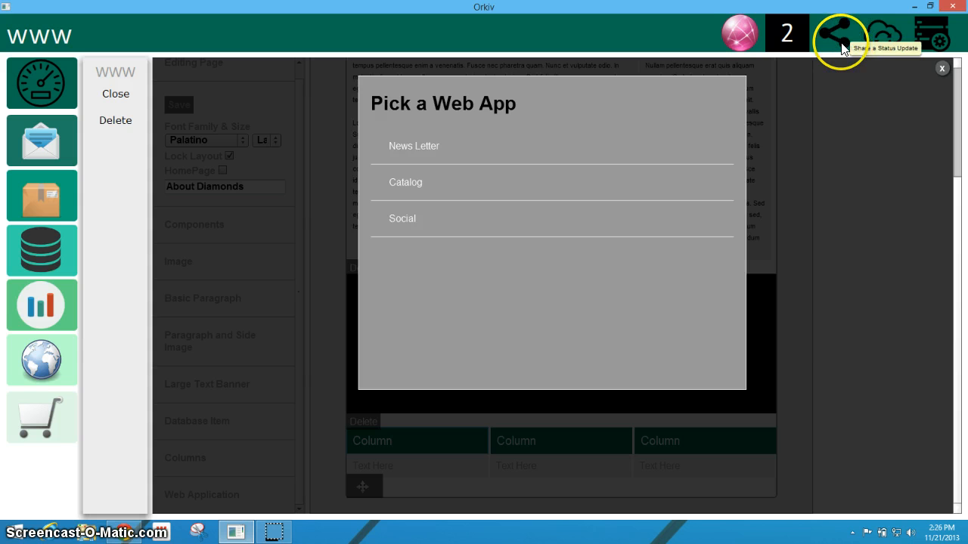
{"action": "left_click", "coordinate": [406, 224]}
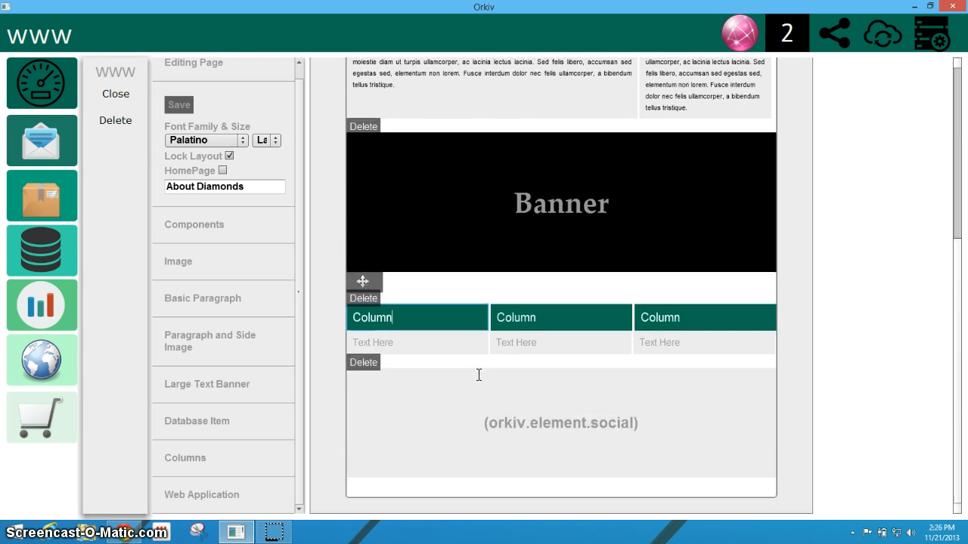
{"action": "scroll", "coordinate": [479, 374], "scroll_direction": "up", "scroll_amount": 5}
{"action": "scroll", "coordinate": [514, 260], "scroll_direction": "down", "scroll_amount": 5}
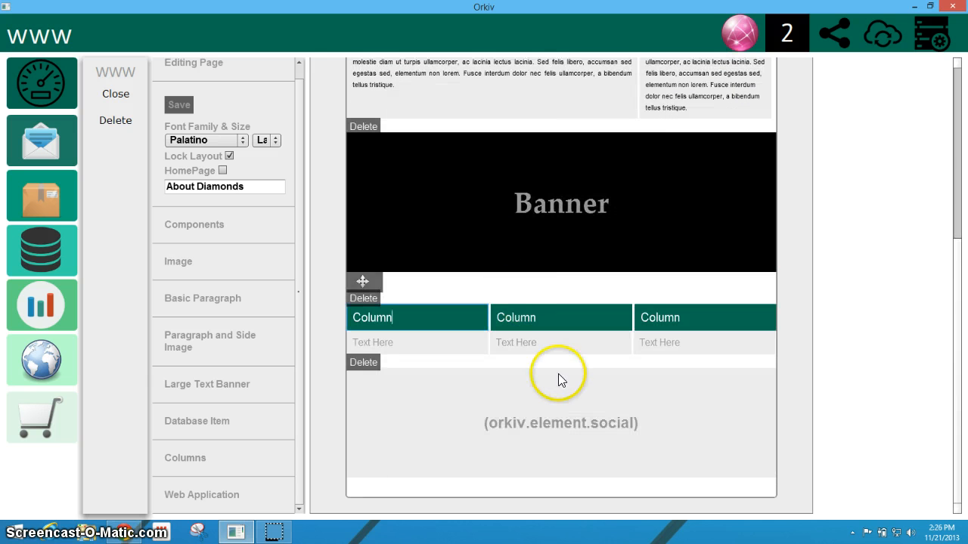
Delete the three-column row and the black banner from the About Diamonds page, and save the page.
{"action": "left_click", "coordinate": [368, 299]}
{"action": "left_click", "coordinate": [358, 209]}
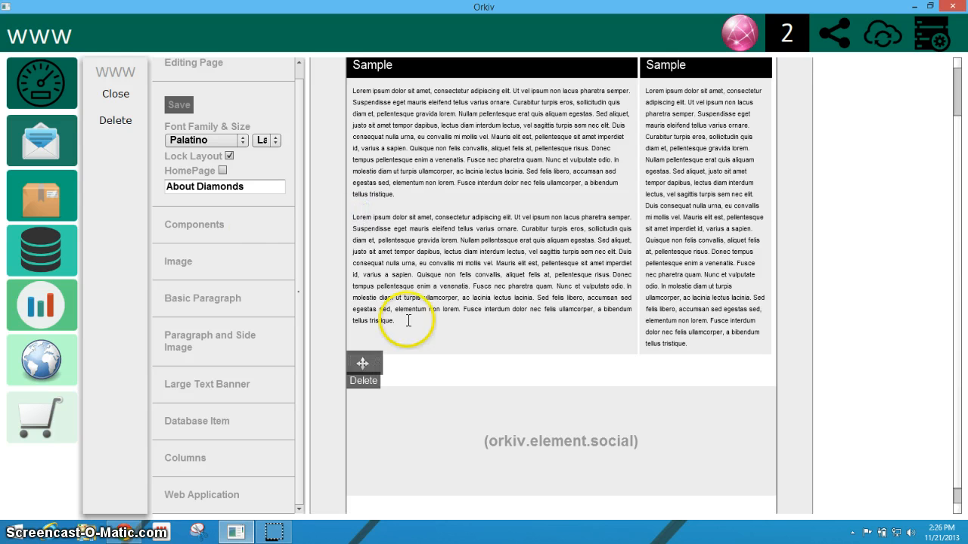
{"action": "left_click", "coordinate": [179, 106]}
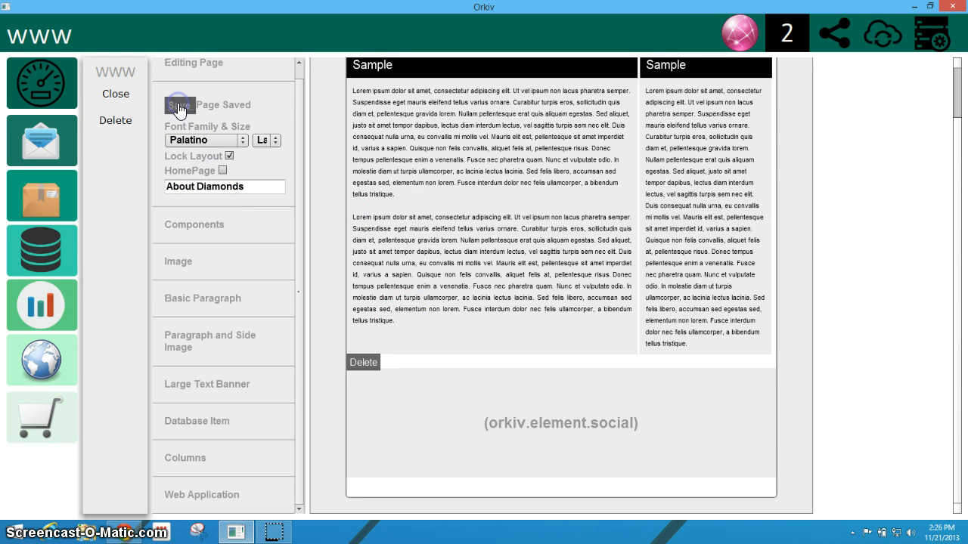
Close the About Diamonds page editor and build the website with the Social component.
{"action": "left_click", "coordinate": [117, 94]}
{"action": "left_click", "coordinate": [126, 101]}
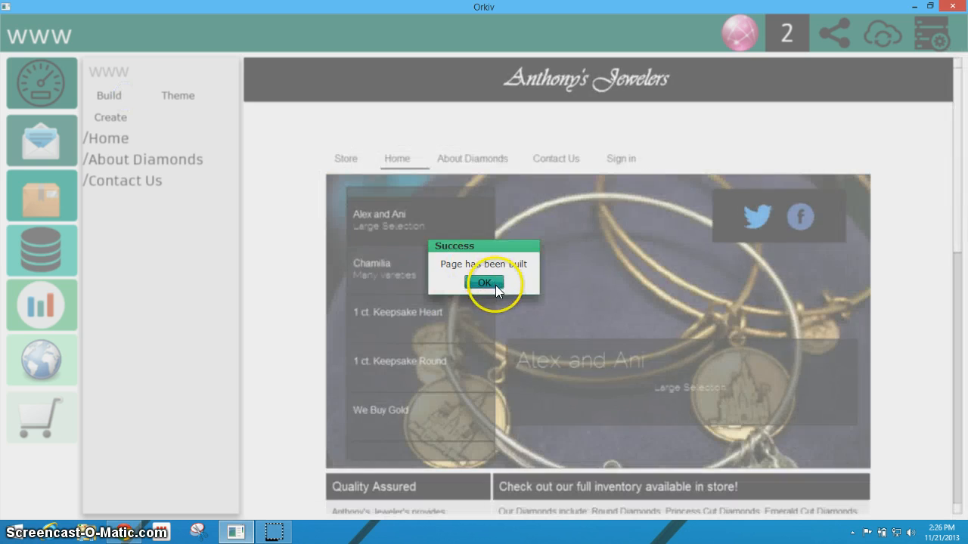
{"action": "left_click", "coordinate": [494, 285]}
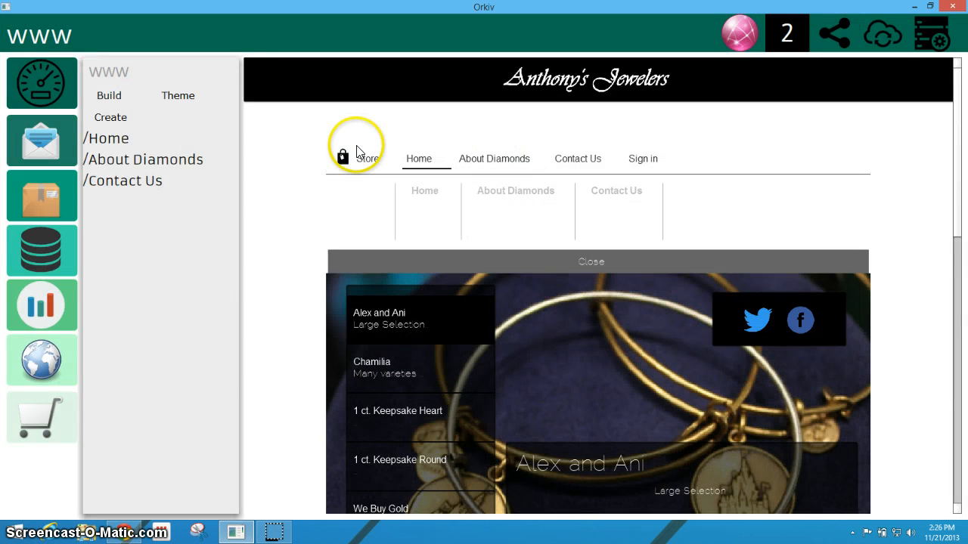
View the built site's store listing and the About Diamonds page down to its social slideshow.
{"action": "left_click", "coordinate": [360, 155]}
{"action": "left_click", "coordinate": [496, 161]}
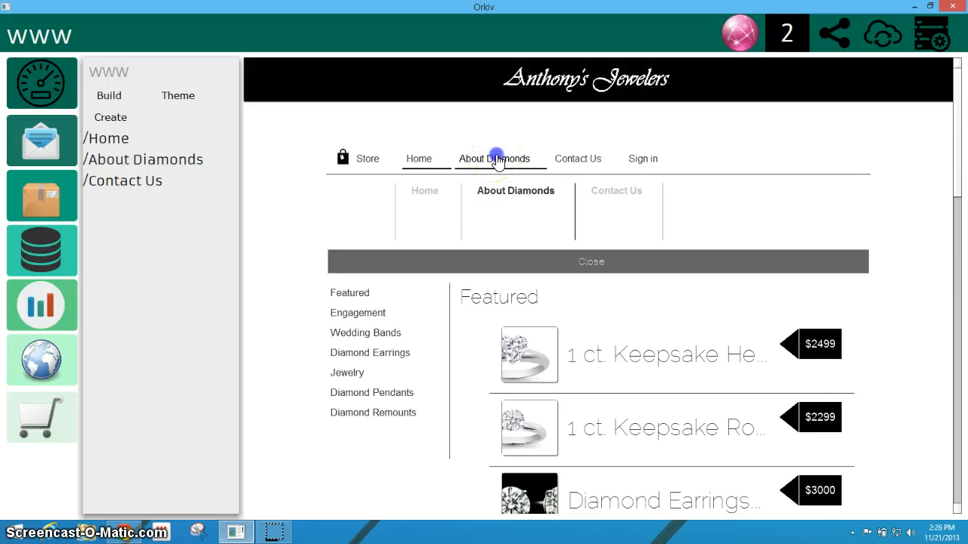
{"action": "scroll", "coordinate": [581, 330], "scroll_direction": "down", "scroll_amount": 5}
{"action": "scroll", "coordinate": [581, 326], "scroll_direction": "down", "scroll_amount": 1}
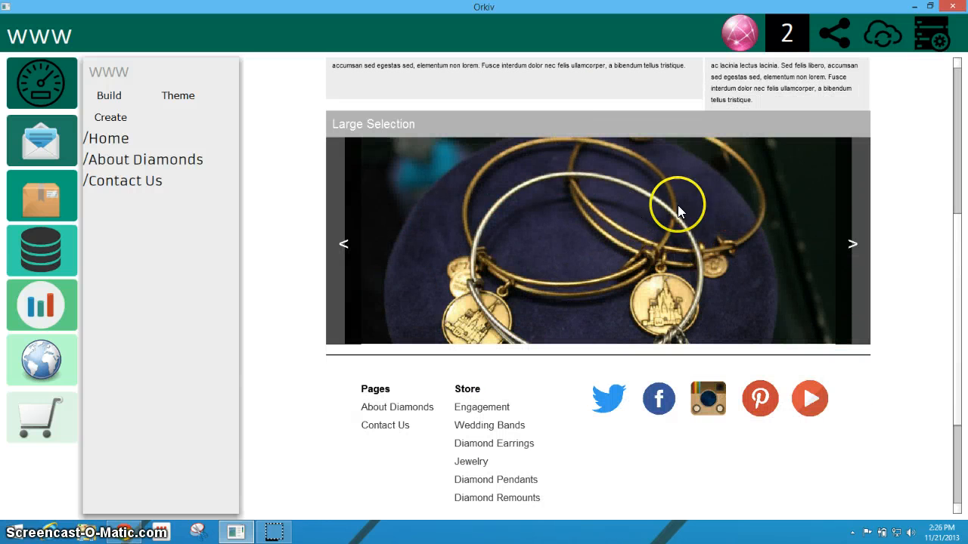
Look over the shared status items and step forward through the slideshow on the About Diamonds page.
{"action": "left_click", "coordinate": [835, 31]}
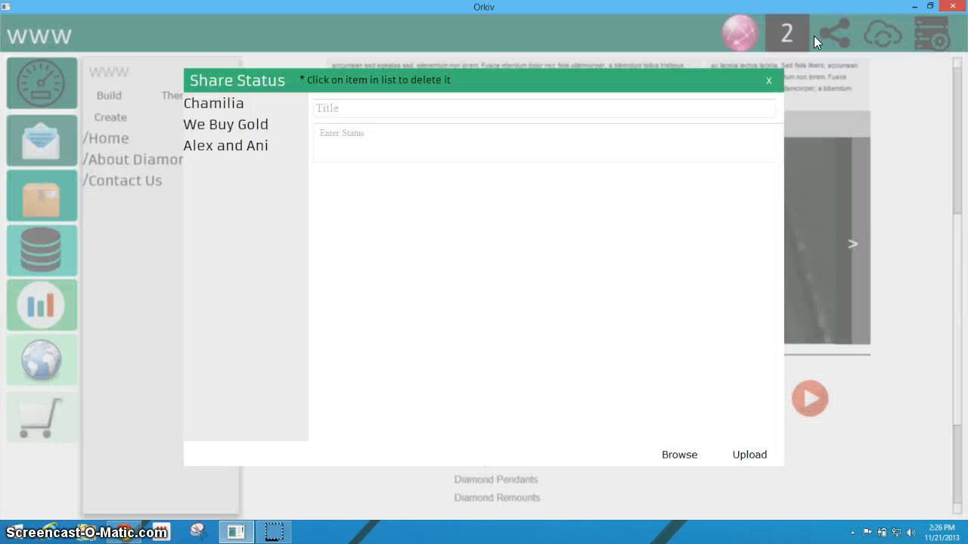
{"action": "left_click", "coordinate": [765, 80]}
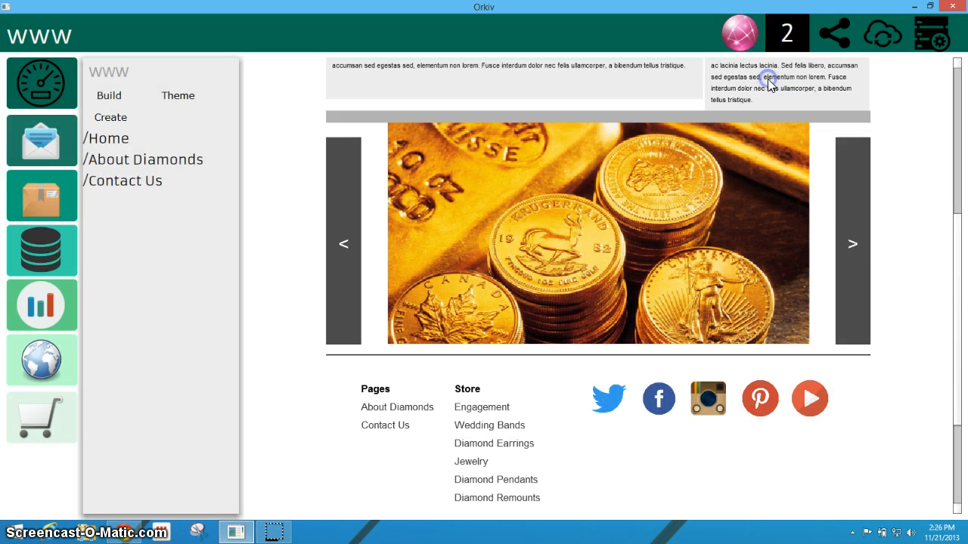
{"action": "left_click", "coordinate": [853, 245]}
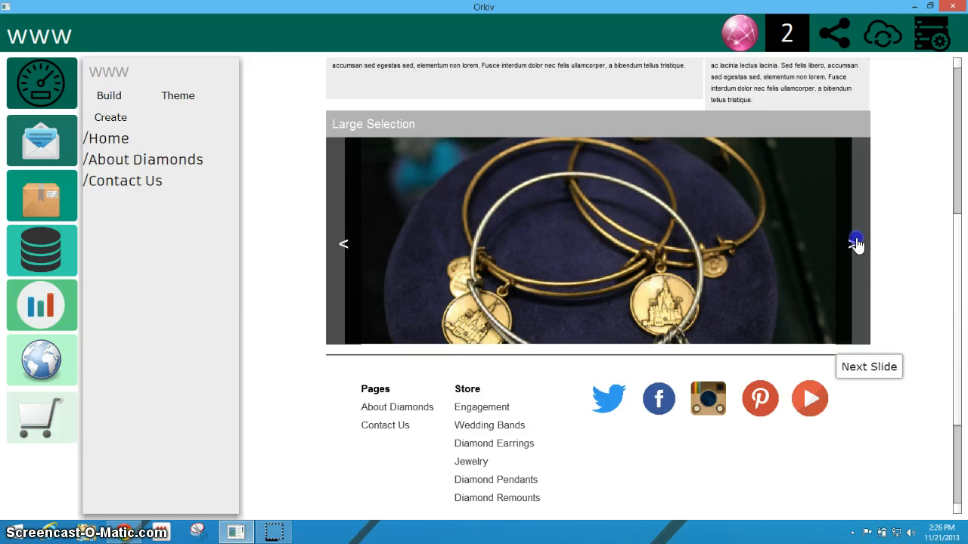
{"action": "left_click", "coordinate": [855, 243]}
{"action": "left_click", "coordinate": [855, 244]}
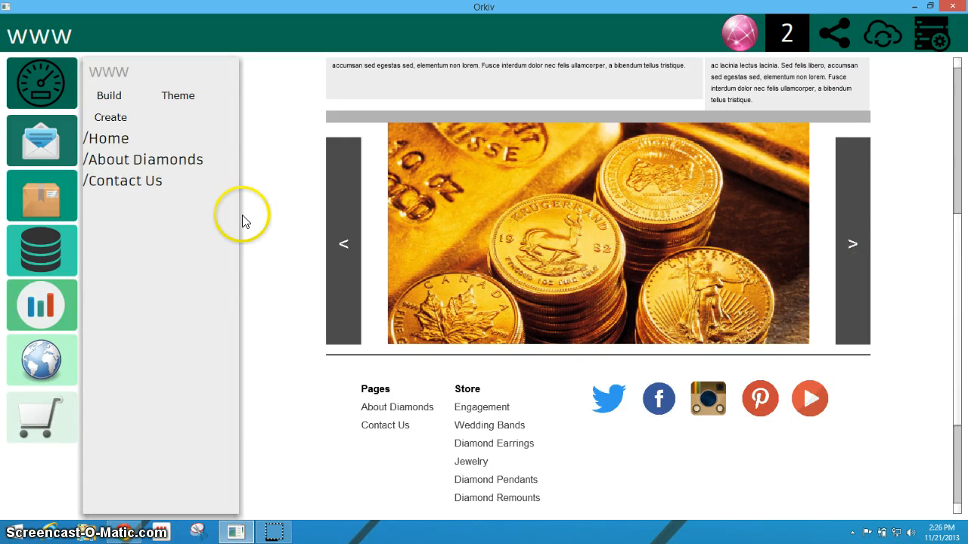
Reopen the About Diamonds page for editing, add the News Letter web app, and save the page.
{"action": "left_click", "coordinate": [145, 160]}
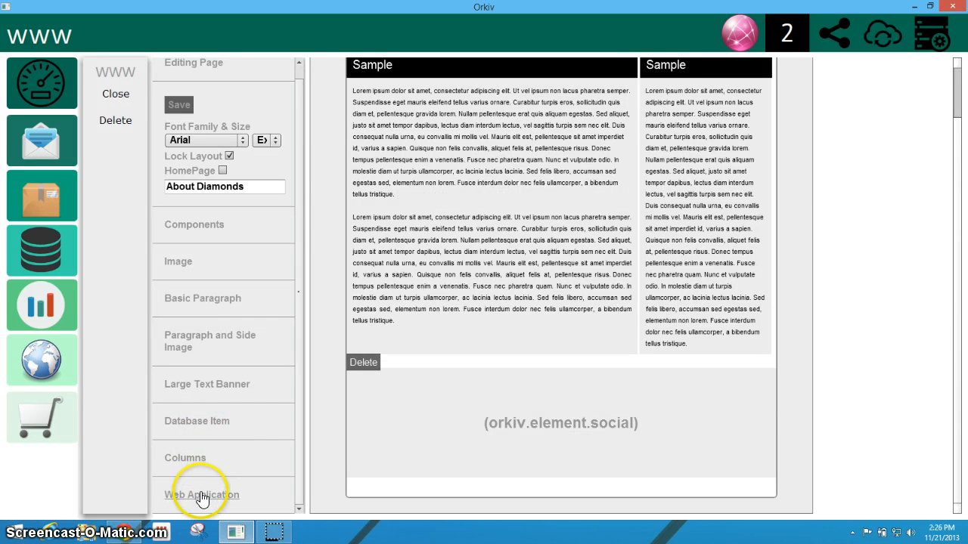
{"action": "left_click", "coordinate": [214, 494]}
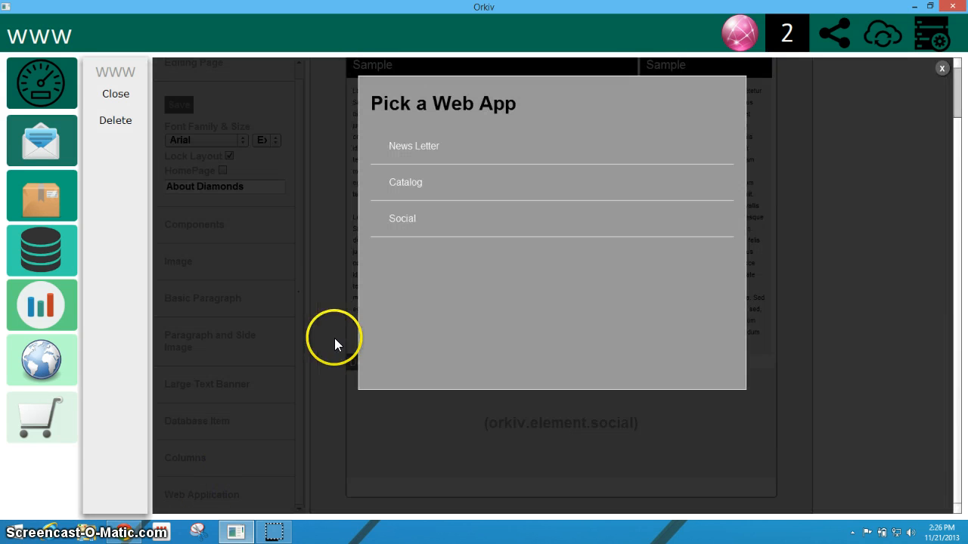
{"action": "left_click", "coordinate": [410, 149]}
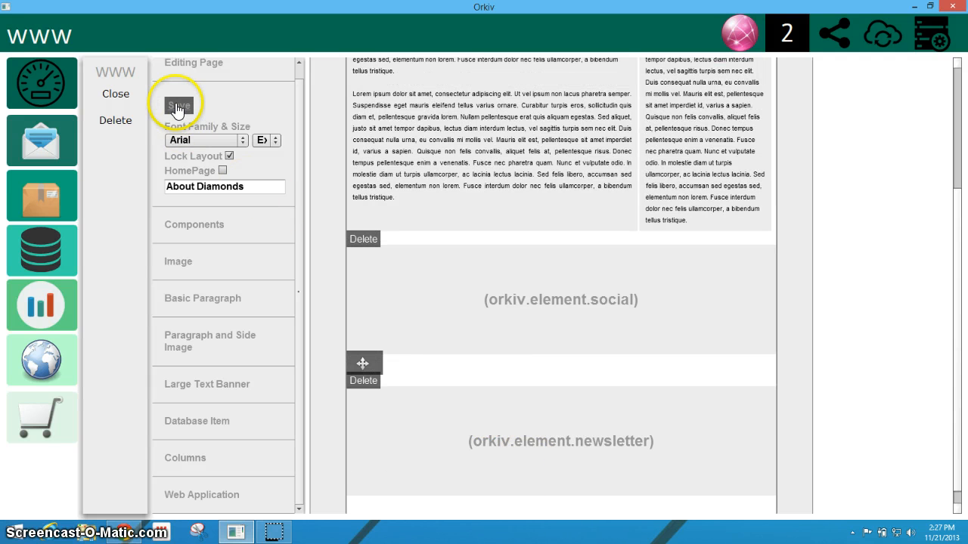
{"action": "left_click", "coordinate": [176, 108]}
Close the page editor and rebuild the website with the newsletter component.
{"action": "left_click", "coordinate": [124, 98]}
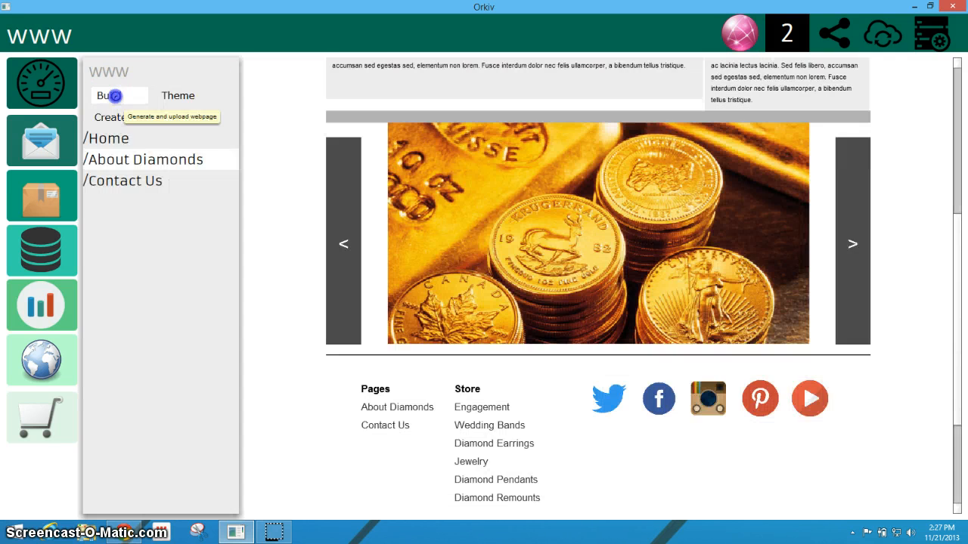
{"action": "left_click", "coordinate": [119, 96]}
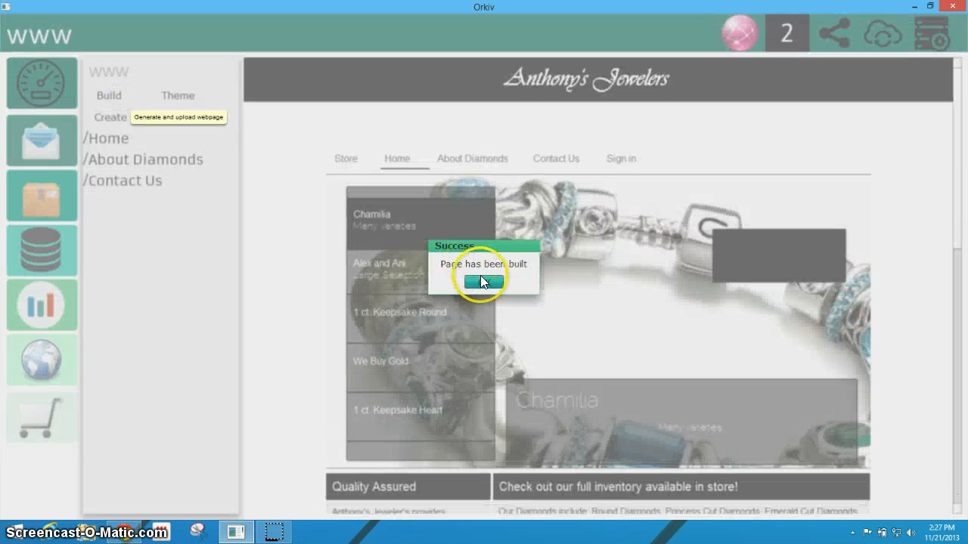
{"action": "left_click", "coordinate": [483, 281]}
Examine the newsletter sign-up form on the built About Diamonds page, including its email field and Join option.
{"action": "scroll", "coordinate": [564, 339], "scroll_direction": "down", "scroll_amount": 3}
{"action": "scroll", "coordinate": [564, 339], "scroll_direction": "up", "scroll_amount": 3}
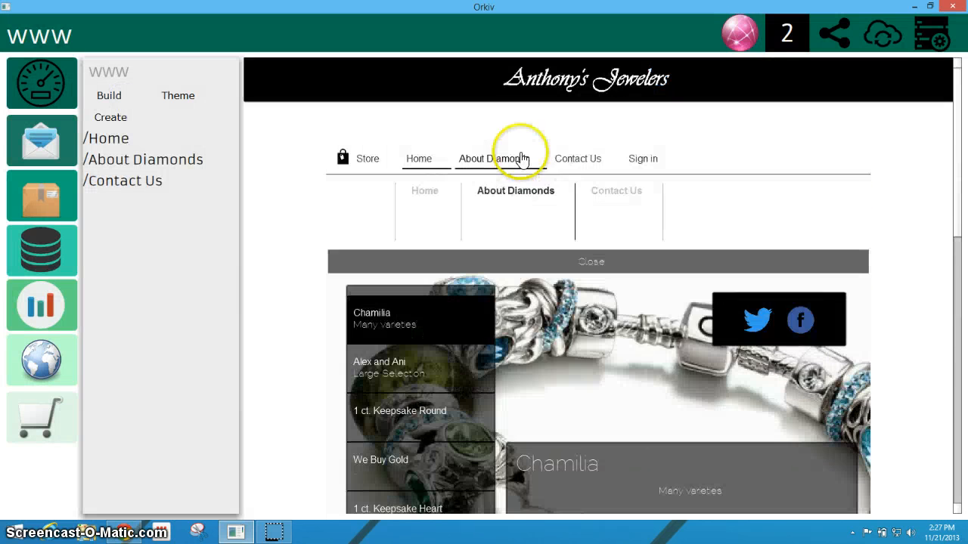
{"action": "left_click", "coordinate": [517, 161]}
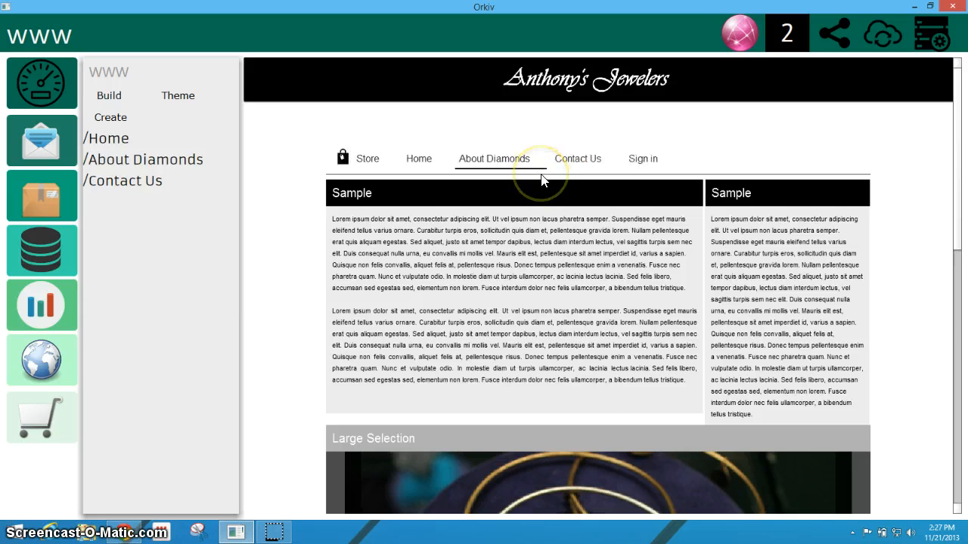
{"action": "scroll", "coordinate": [541, 180], "scroll_direction": "down", "scroll_amount": 6}
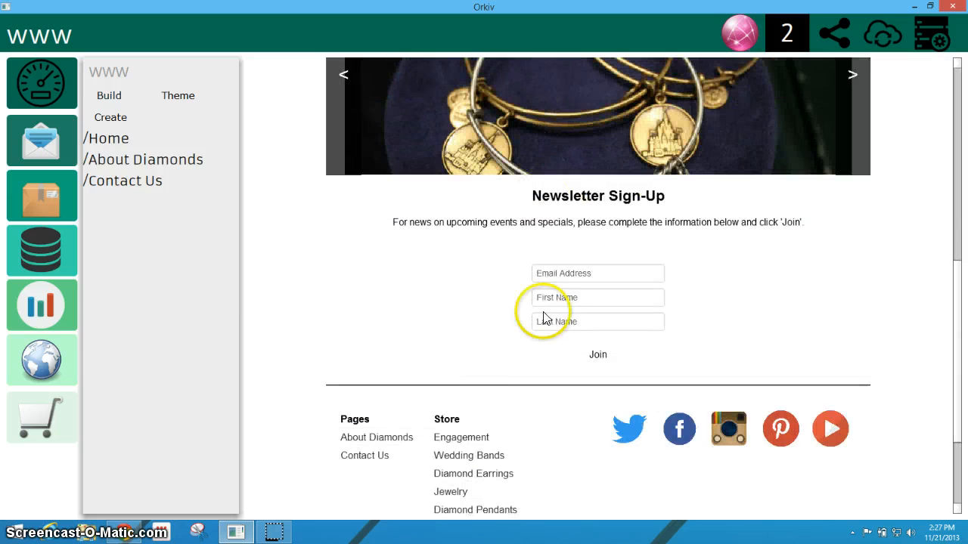
{"action": "left_click", "coordinate": [590, 272]}
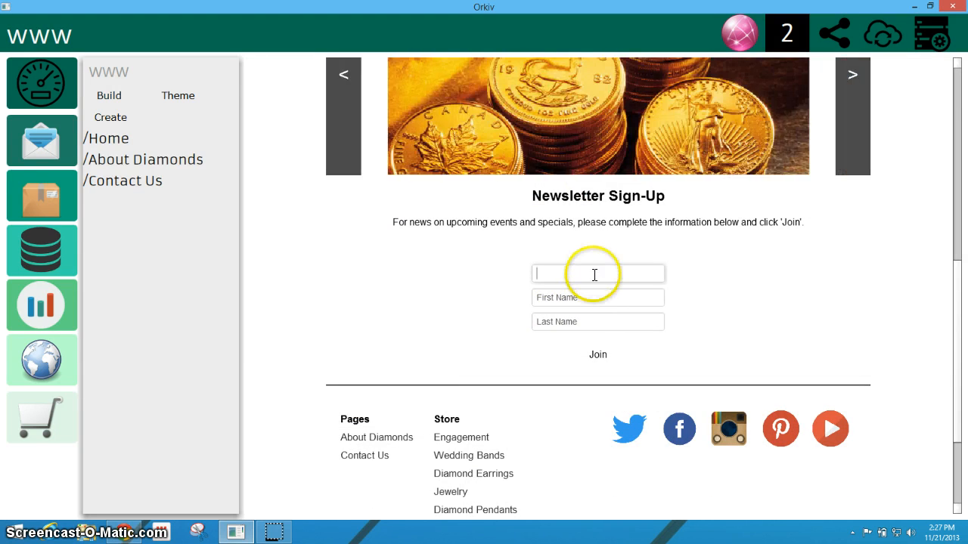
{"action": "left_click", "coordinate": [596, 356]}
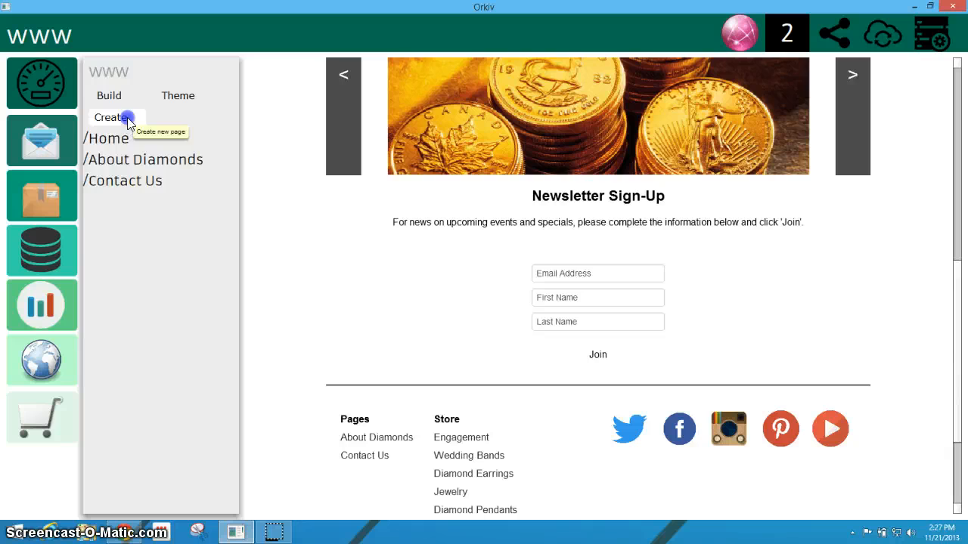
Create a new page named About Us that is not a sub page.
{"action": "left_click", "coordinate": [127, 118]}
{"action": "left_click", "coordinate": [151, 103]}
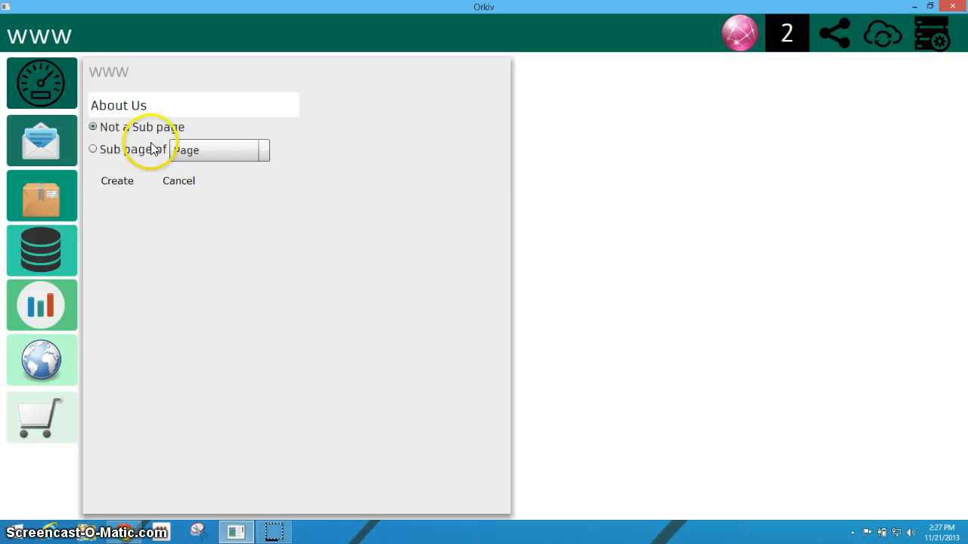
{"action": "left_click", "coordinate": [123, 181]}
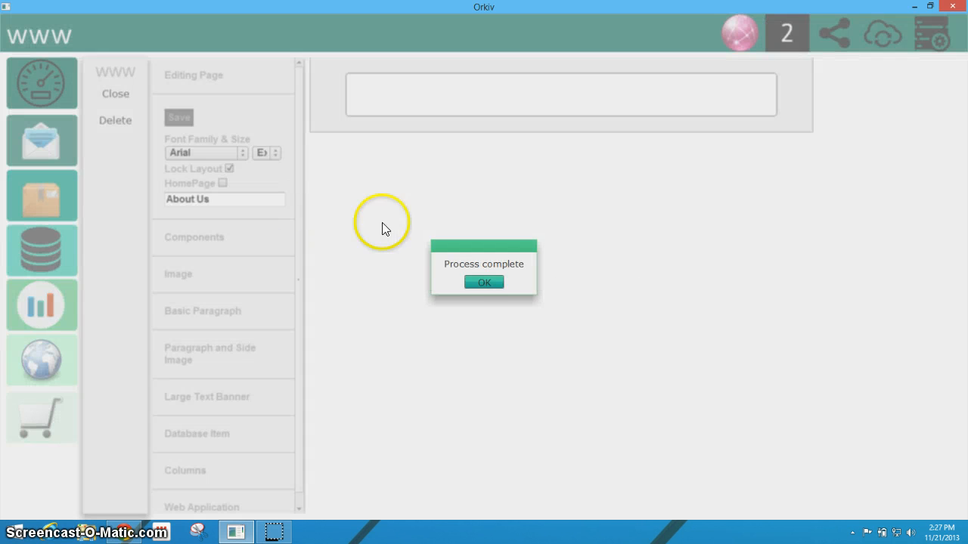
{"action": "left_click", "coordinate": [472, 282]}
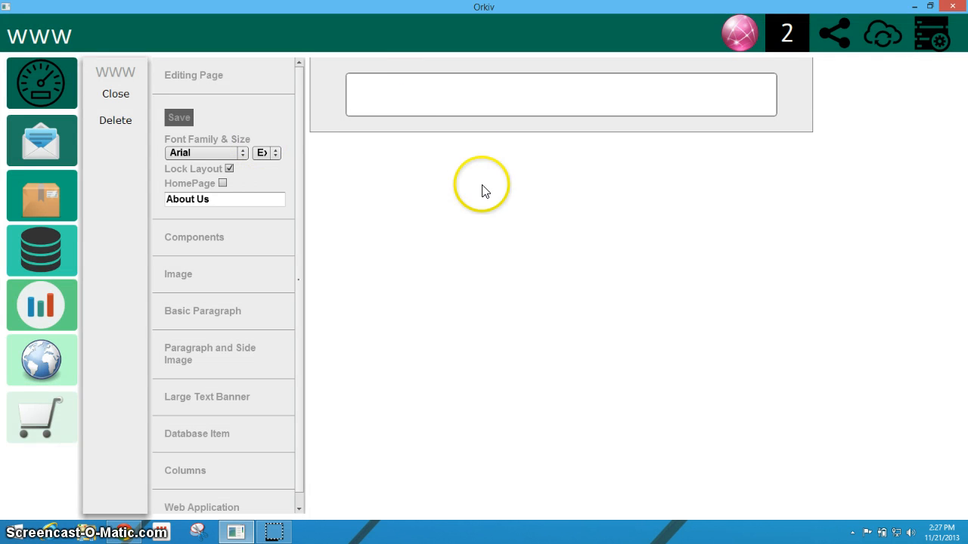
Close the About Us page editor and build the website with the new page.
{"action": "left_click", "coordinate": [121, 94]}
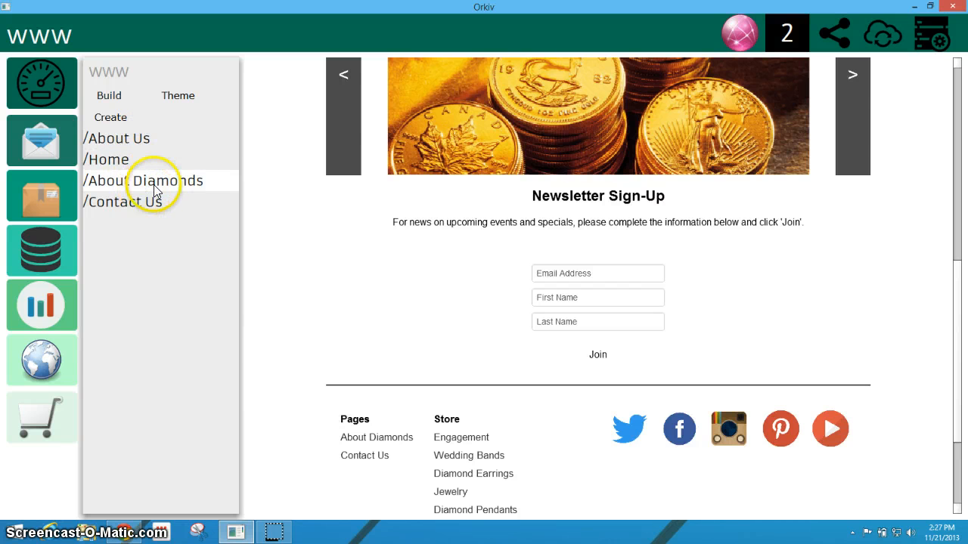
{"action": "left_click", "coordinate": [110, 97]}
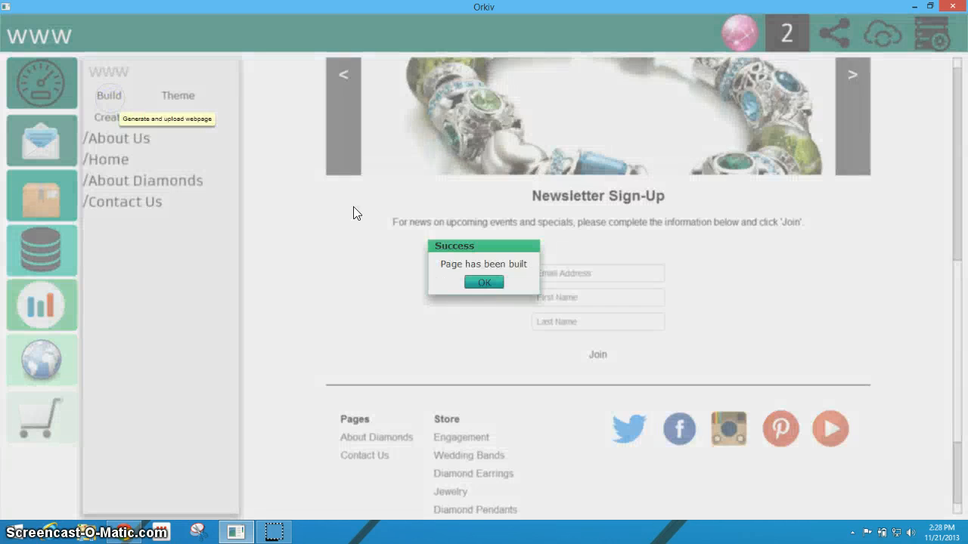
{"action": "left_click", "coordinate": [487, 282]}
Check About Us in the built site's navigation and move the About Us page directly below Home in the page list.
{"action": "mouse_move", "coordinate": [424, 160]}
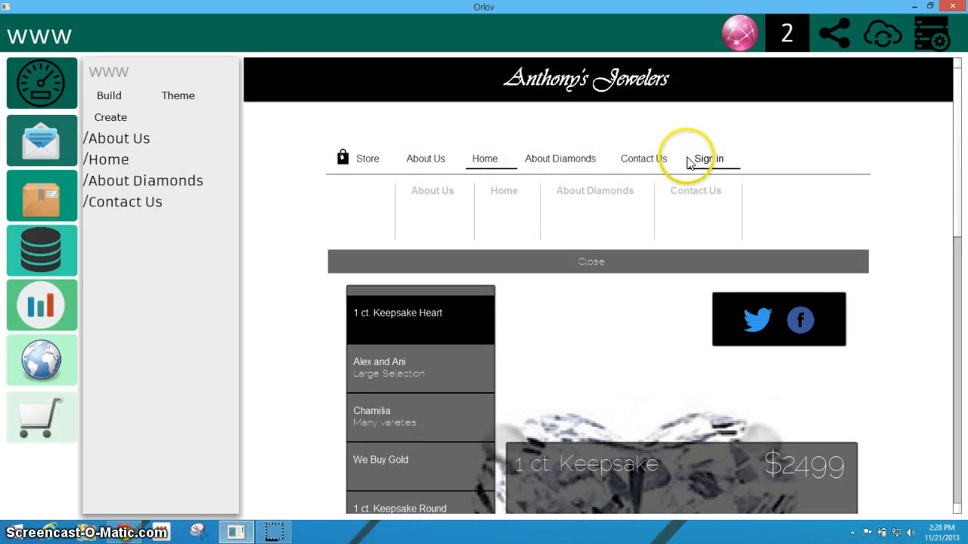
{"action": "left_click", "coordinate": [436, 161]}
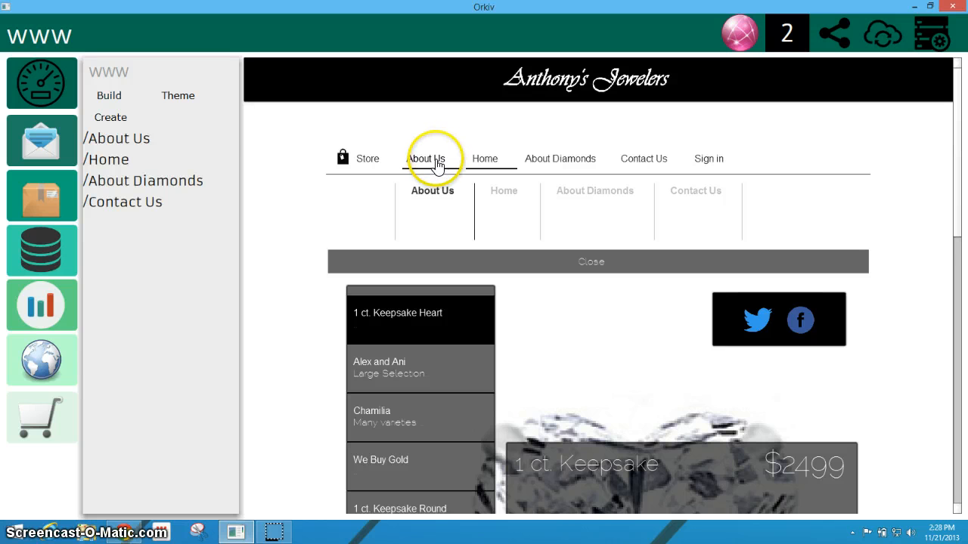
{"action": "left_click", "coordinate": [144, 140]}
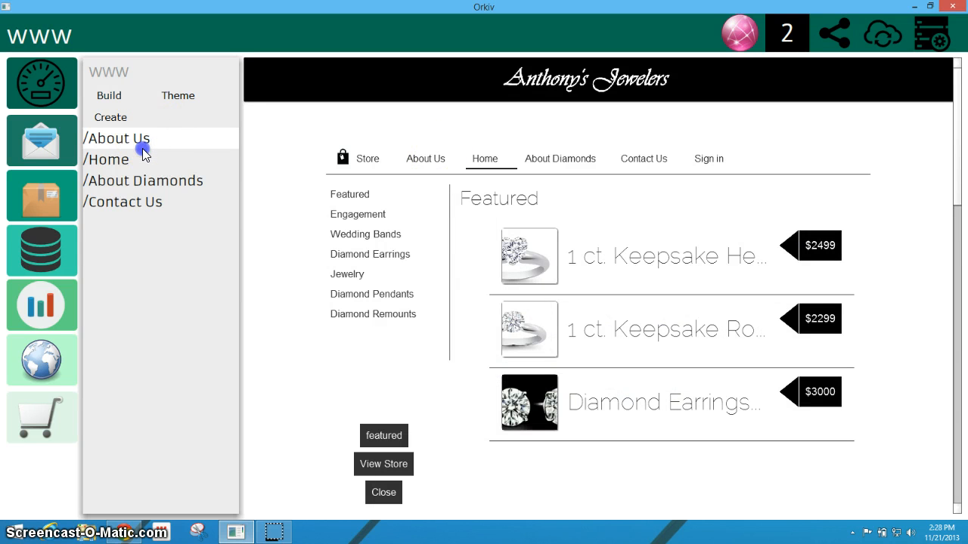
{"action": "left_click_drag", "start_coordinate": [144, 154], "coordinate": [141, 173]}
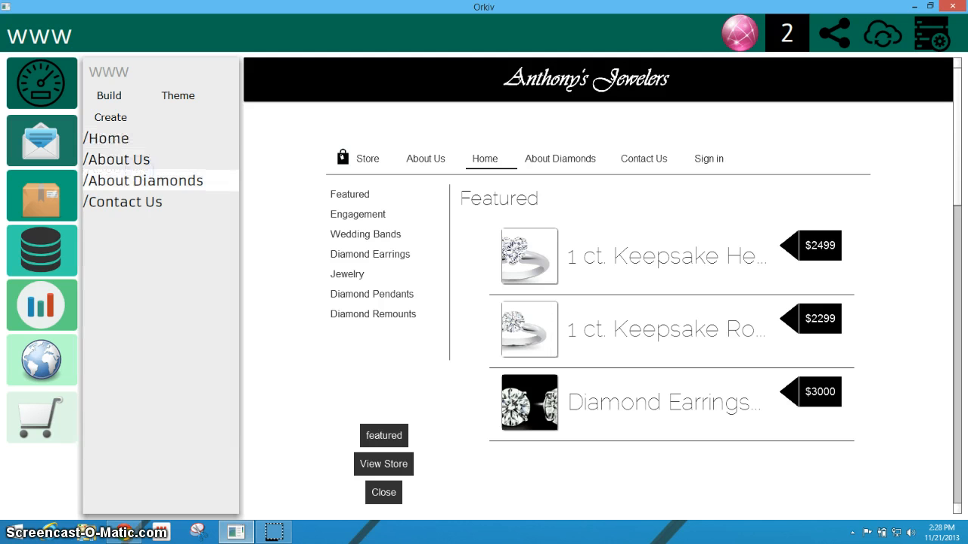
Rebuild the website with the new page order and check the navigation bar.
{"action": "left_click", "coordinate": [112, 95]}
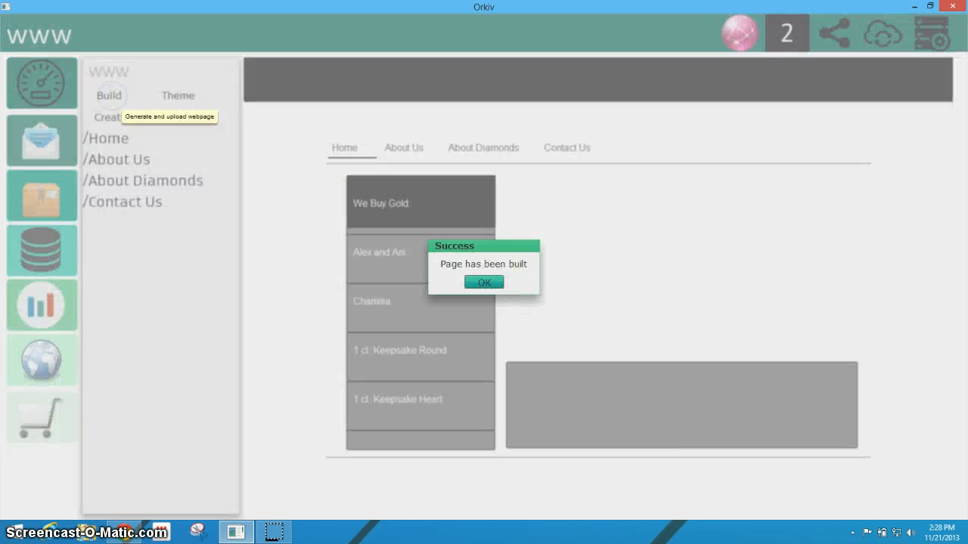
{"action": "left_click", "coordinate": [472, 280]}
{"action": "mouse_move", "coordinate": [426, 161]}
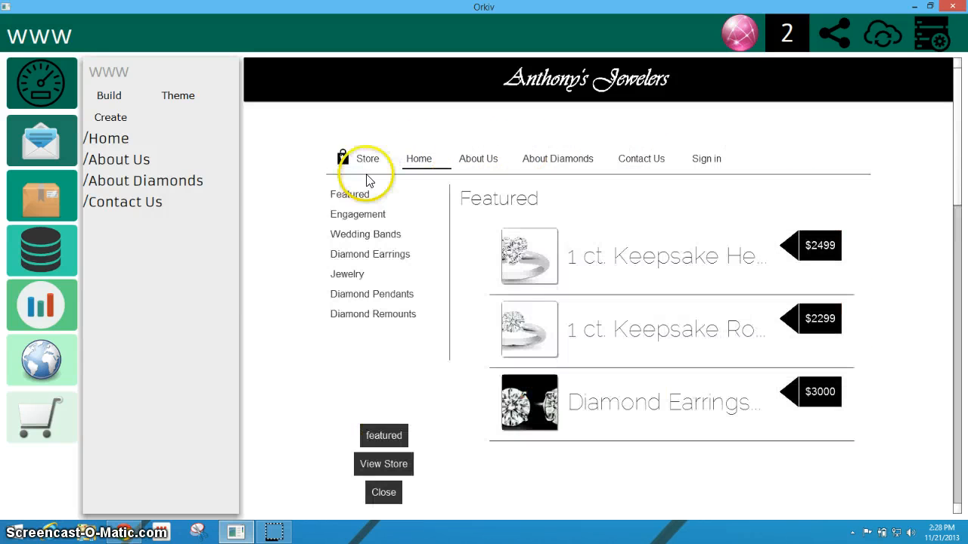
Delete the About Us page from the website.
{"action": "left_click", "coordinate": [159, 162]}
{"action": "left_click", "coordinate": [113, 120]}
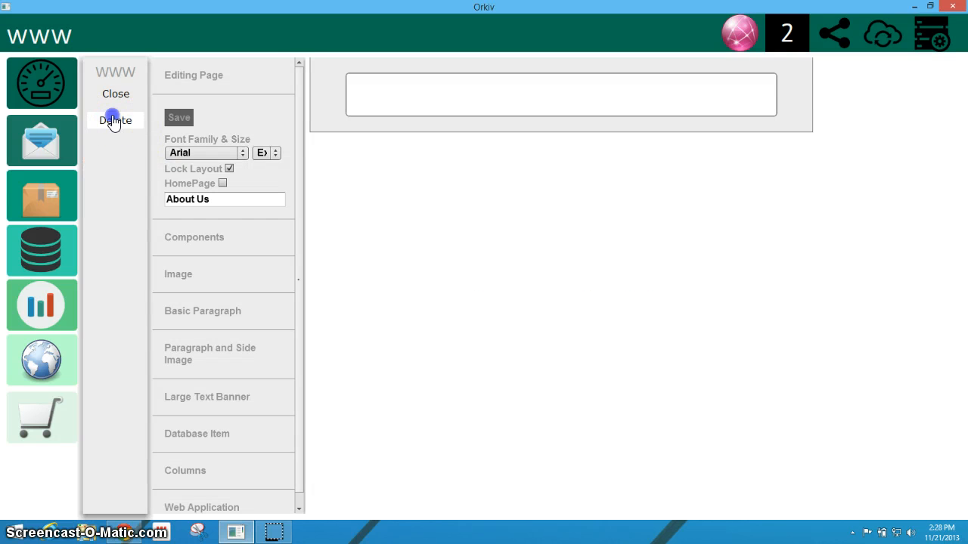
{"action": "left_click", "coordinate": [496, 301]}
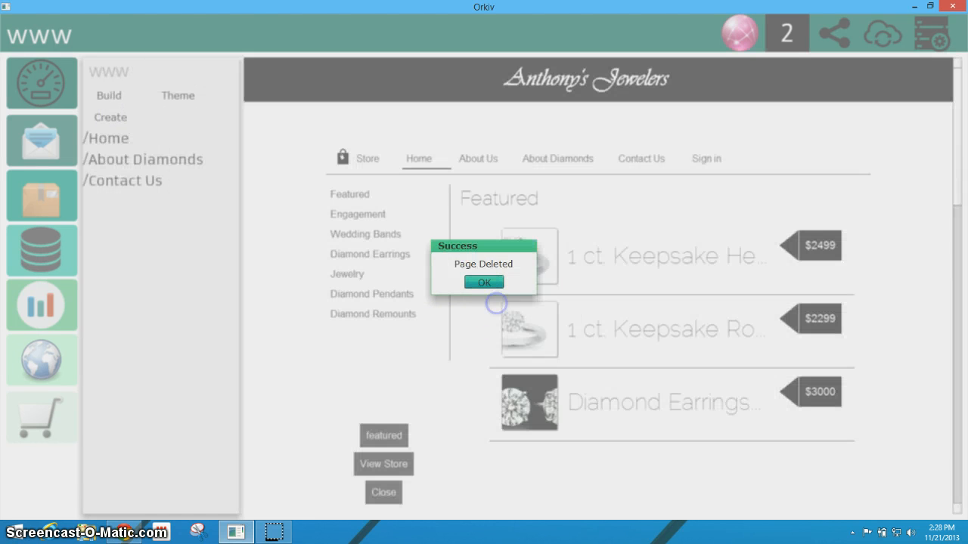
{"action": "left_click", "coordinate": [486, 283]}
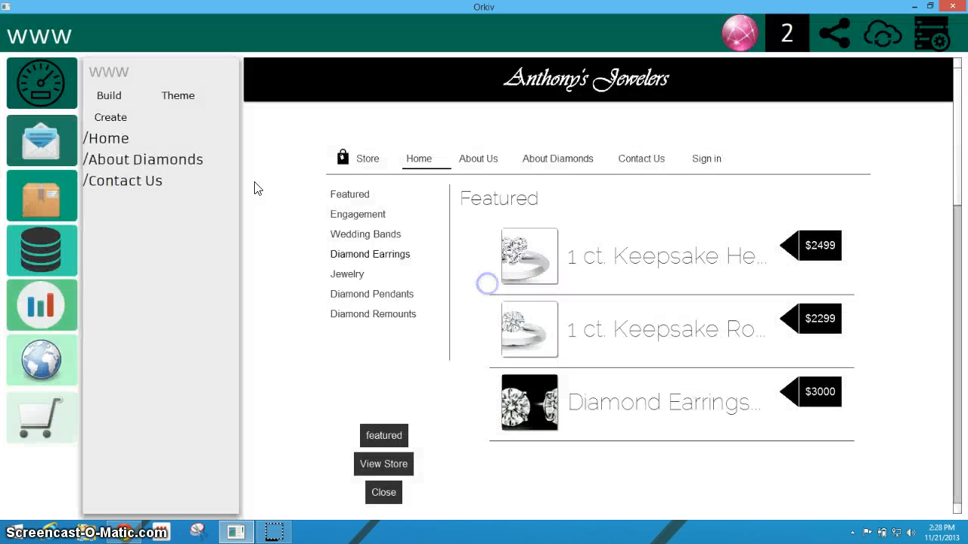
Create a new page named About Us as a sub page of Contact Us.
{"action": "left_click", "coordinate": [117, 119]}
{"action": "left_click", "coordinate": [129, 138]}
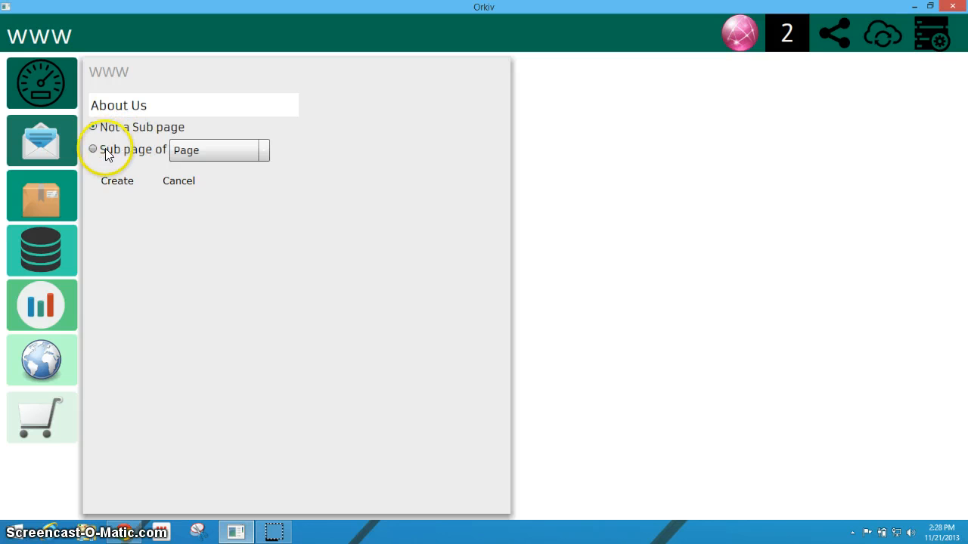
{"action": "left_click", "coordinate": [95, 149]}
{"action": "left_click", "coordinate": [198, 149]}
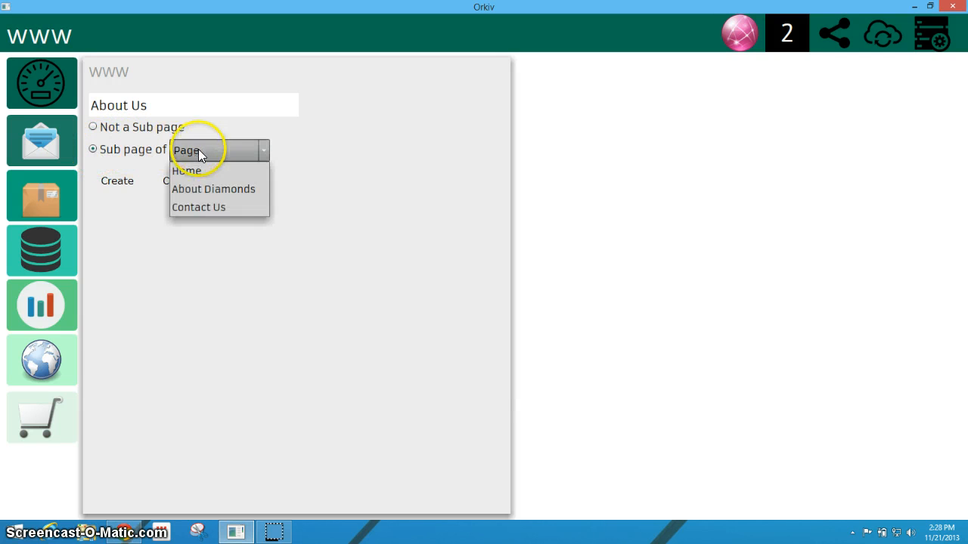
{"action": "left_click", "coordinate": [205, 207]}
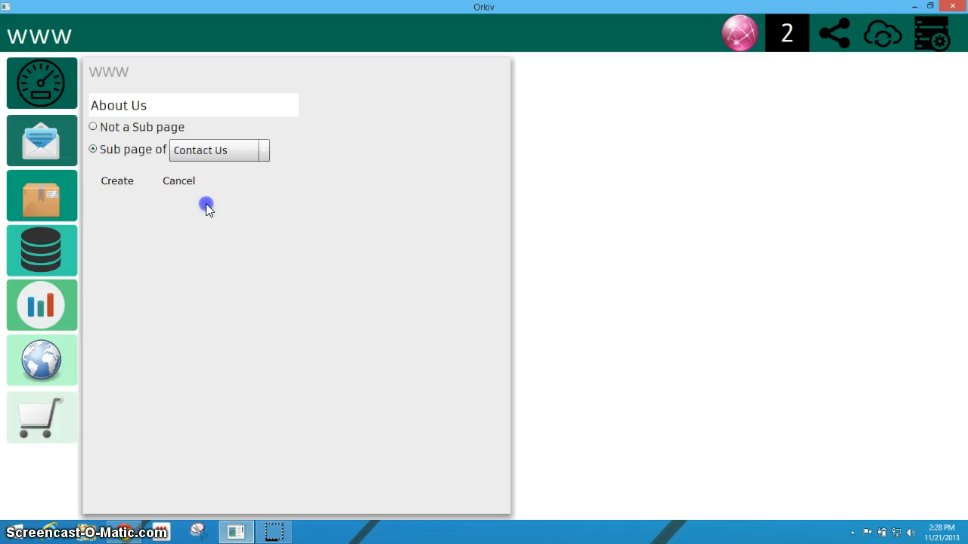
{"action": "left_click", "coordinate": [118, 183]}
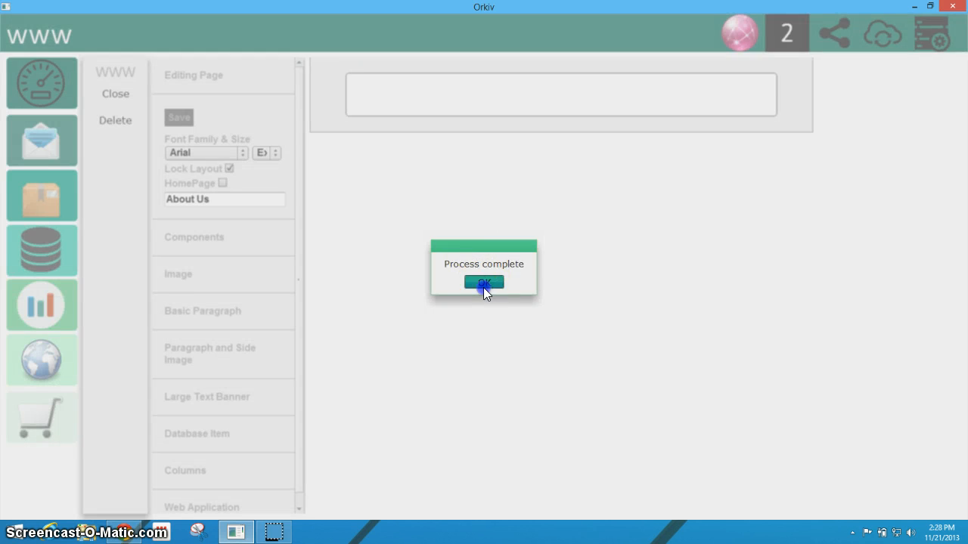
{"action": "left_click", "coordinate": [484, 286]}
Close the About Us page editor and rebuild the website with the new sub page.
{"action": "scroll", "coordinate": [227, 371], "scroll_direction": "down", "scroll_amount": 1}
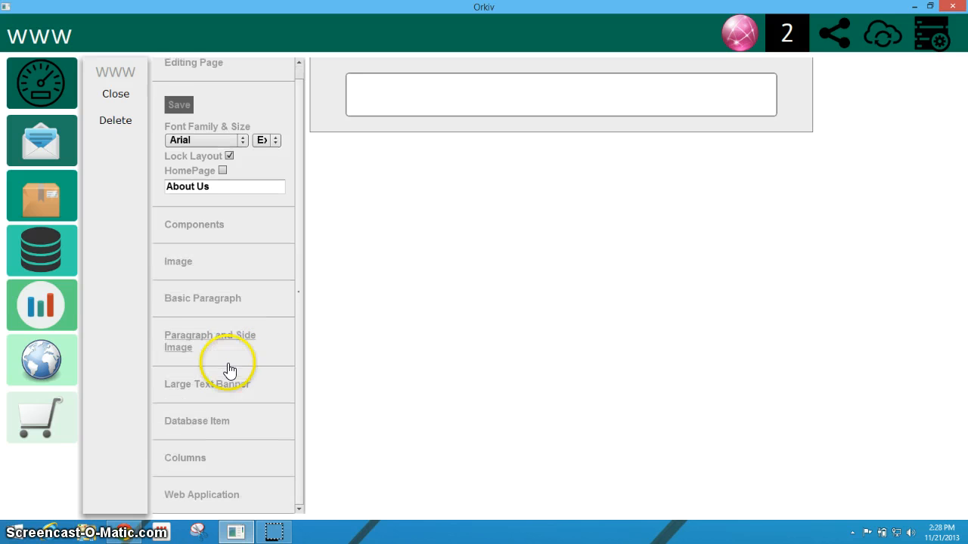
{"action": "left_click", "coordinate": [118, 98]}
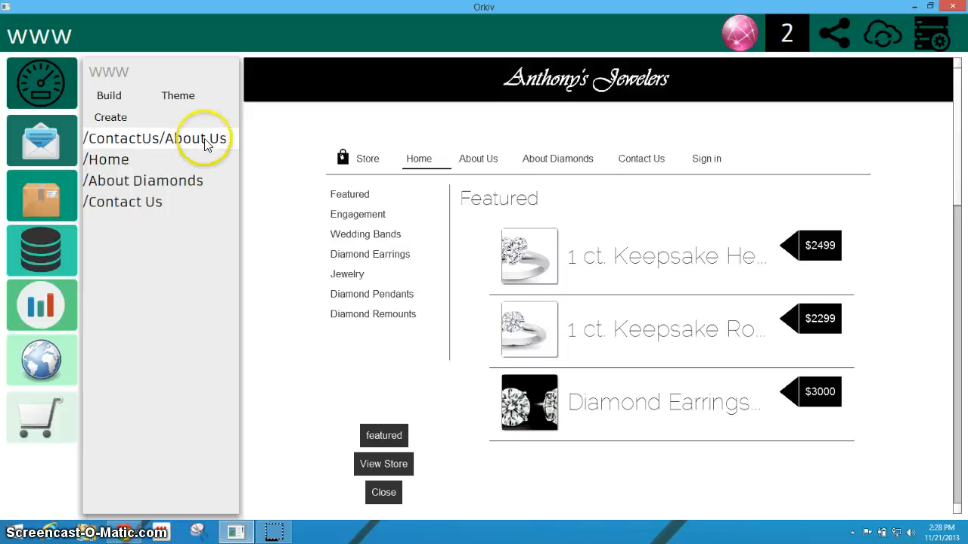
{"action": "left_click", "coordinate": [643, 160]}
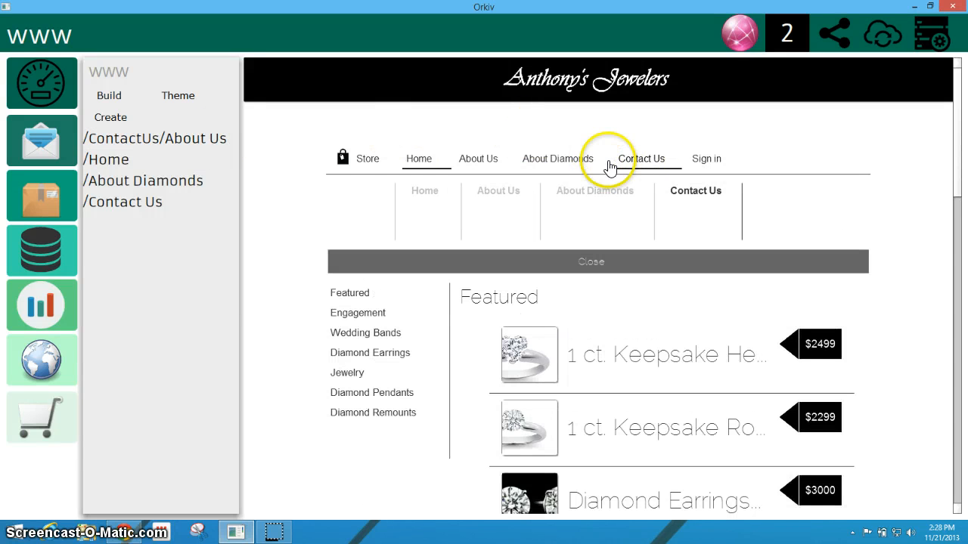
{"action": "left_click", "coordinate": [109, 95]}
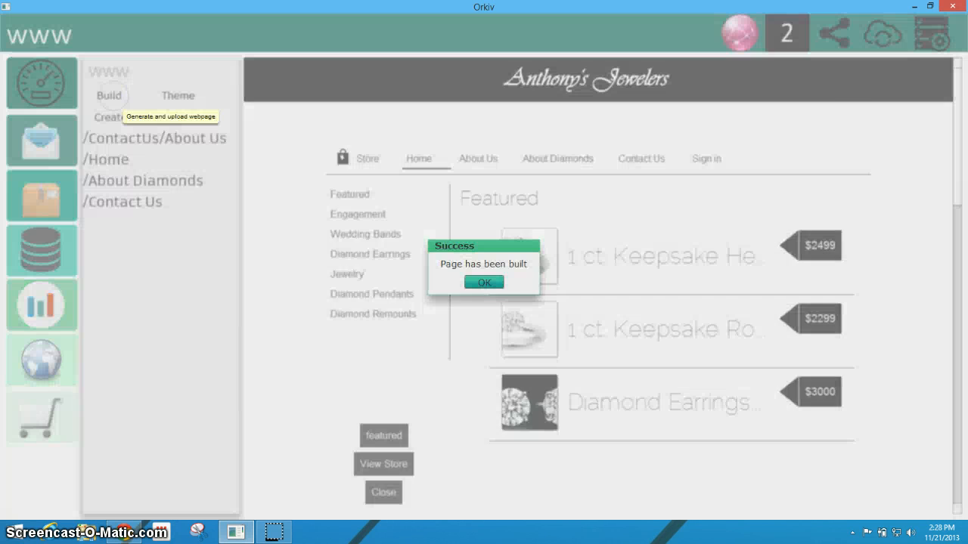
{"action": "left_click", "coordinate": [471, 278]}
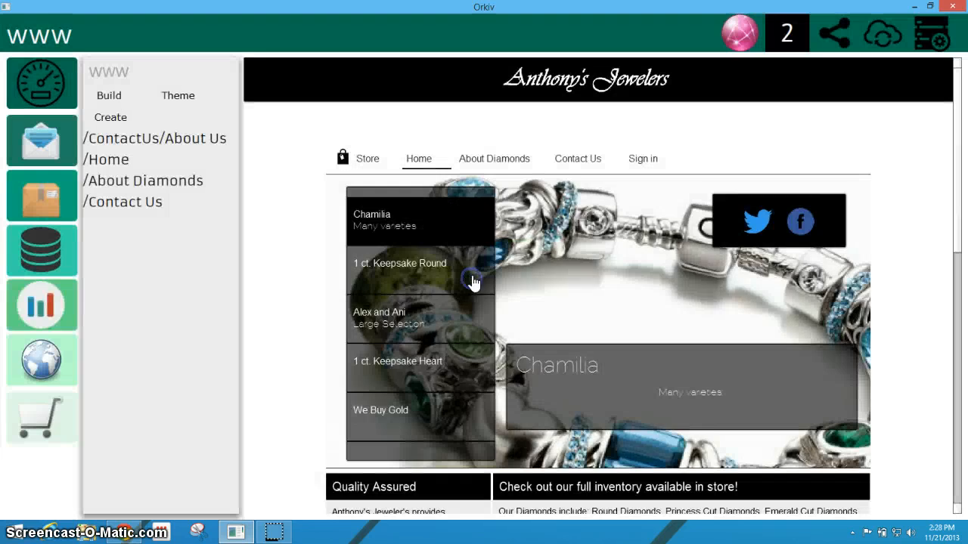
Try to view the About Us sub page under Contact Us on the built site, and inspect it in the page editor.
{"action": "left_click", "coordinate": [579, 160]}
{"action": "left_click", "coordinate": [616, 212]}
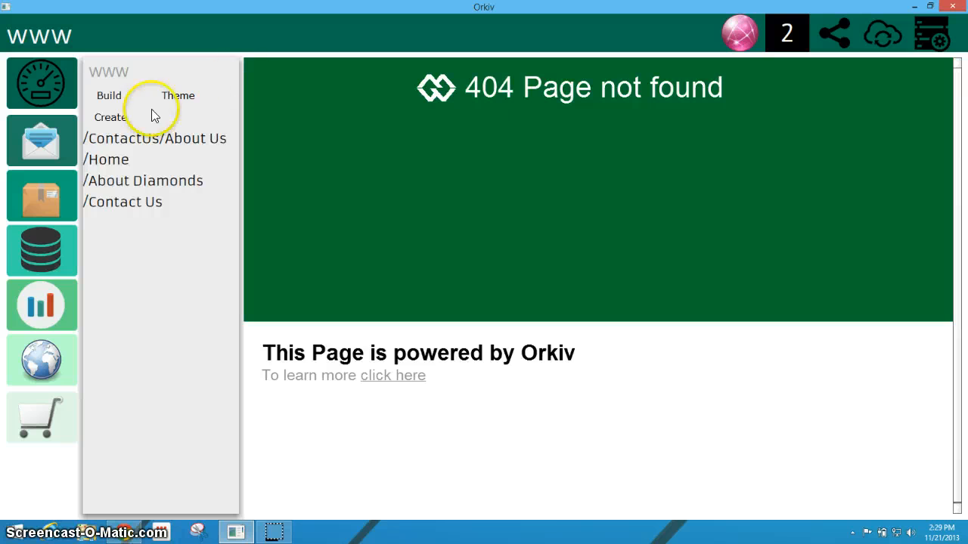
{"action": "left_click", "coordinate": [127, 139]}
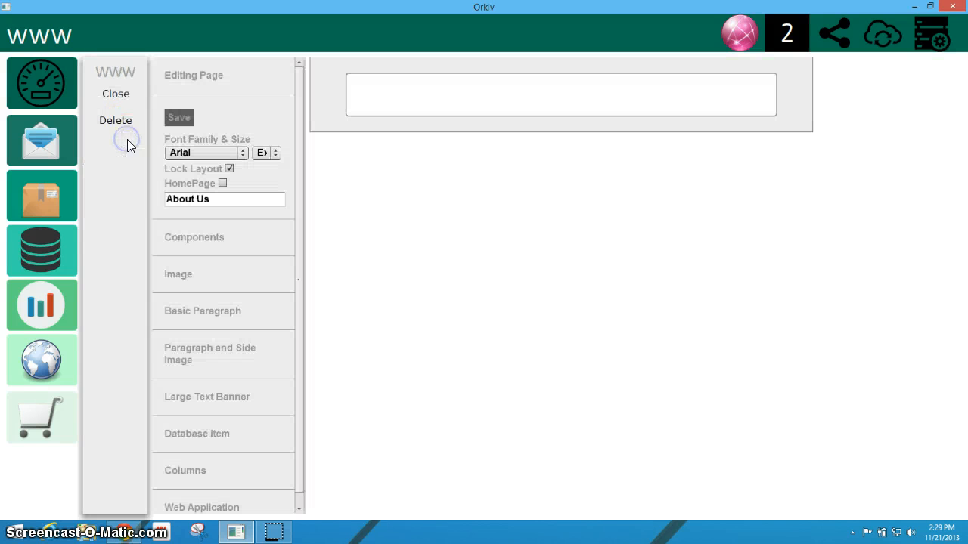
{"action": "left_click", "coordinate": [117, 96]}
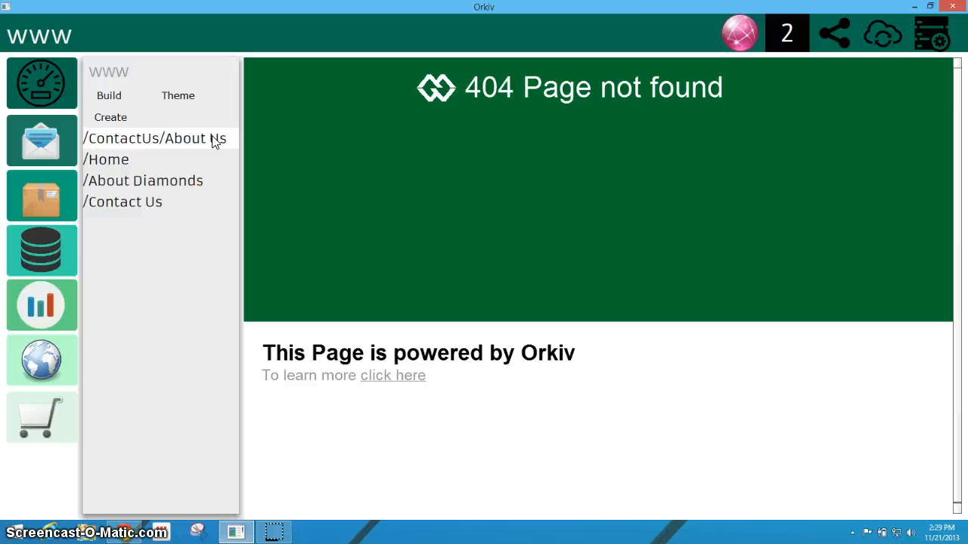
{"action": "left_click_drag", "start_coordinate": [724, 85], "coordinate": [543, 68]}
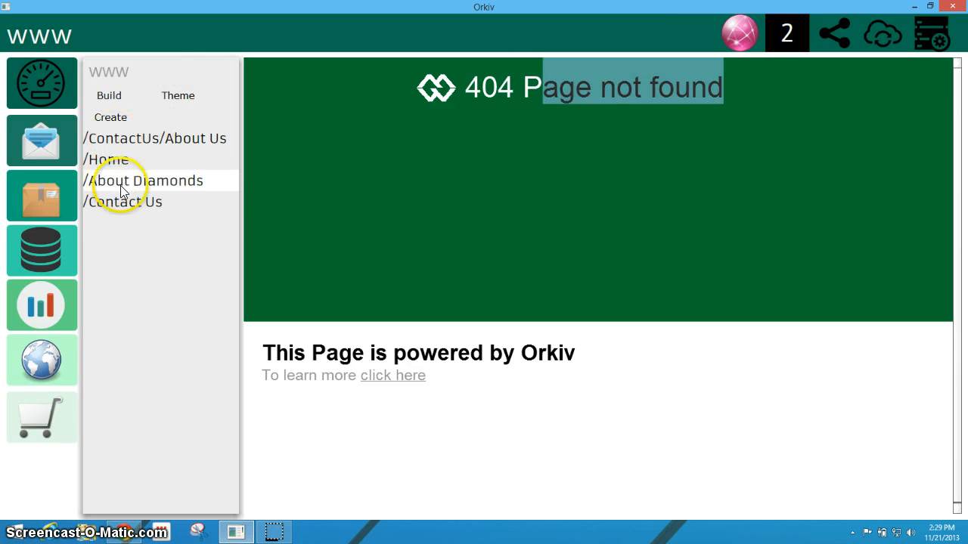
{"action": "left_click", "coordinate": [159, 294]}
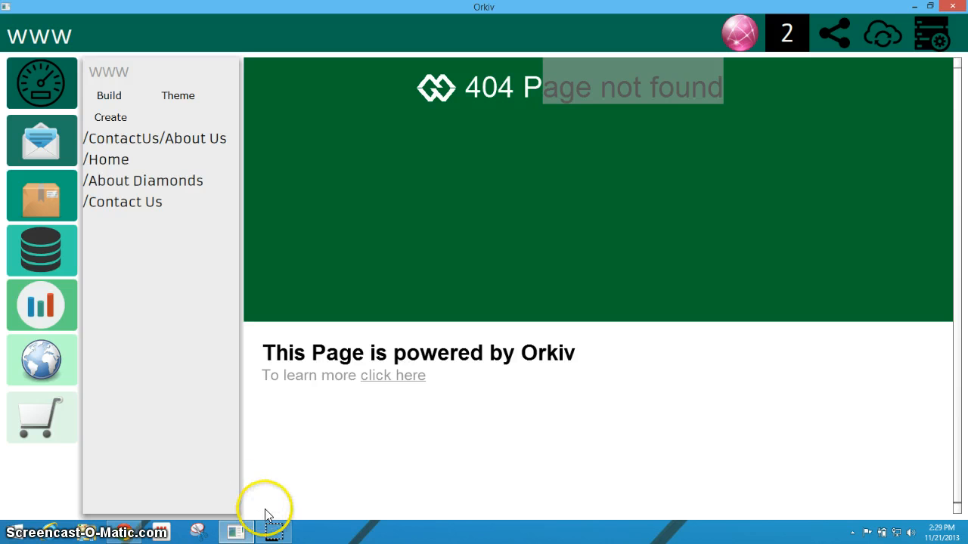
{"action": "mouse_move", "coordinate": [237, 536]}
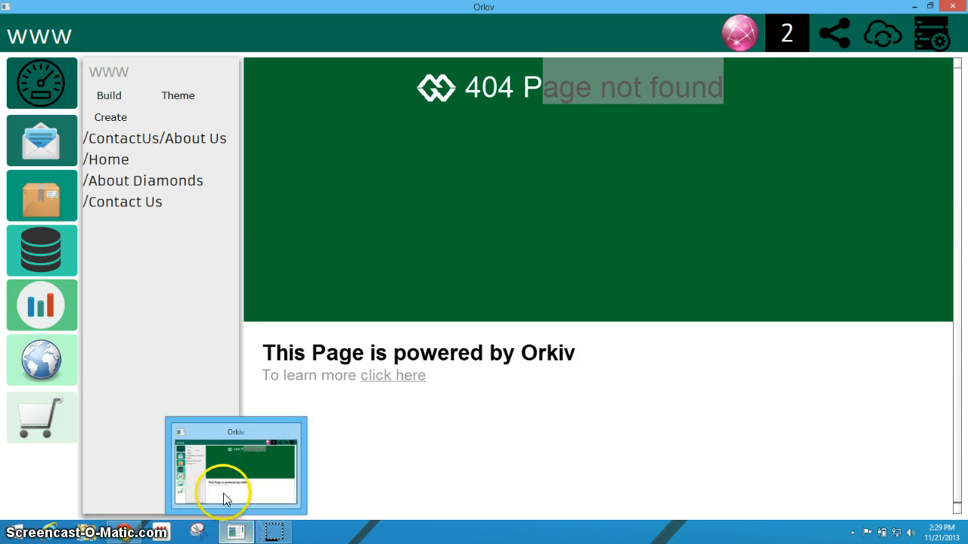